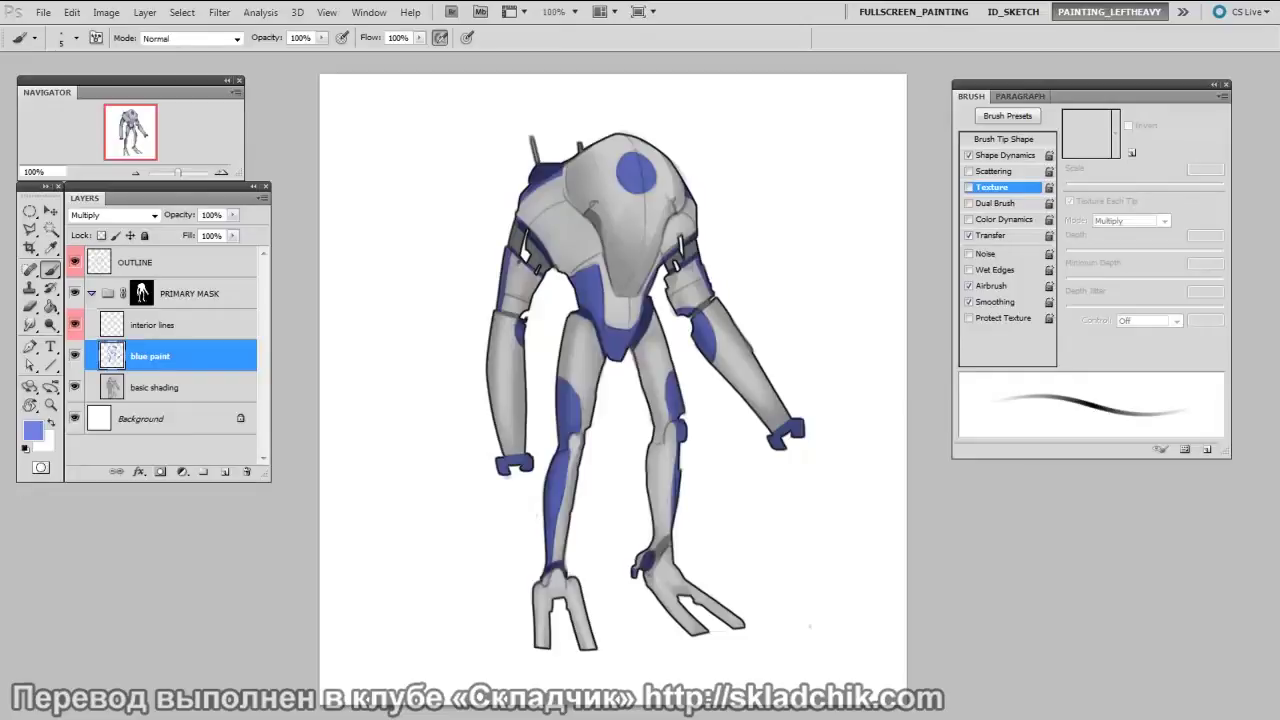
Compare the robot with and without the PRIMARY MASK group's mask, and with the blue paint layer hidden and shown.
{"action": "left_click", "coordinate": [143, 292], "text": "shift"}
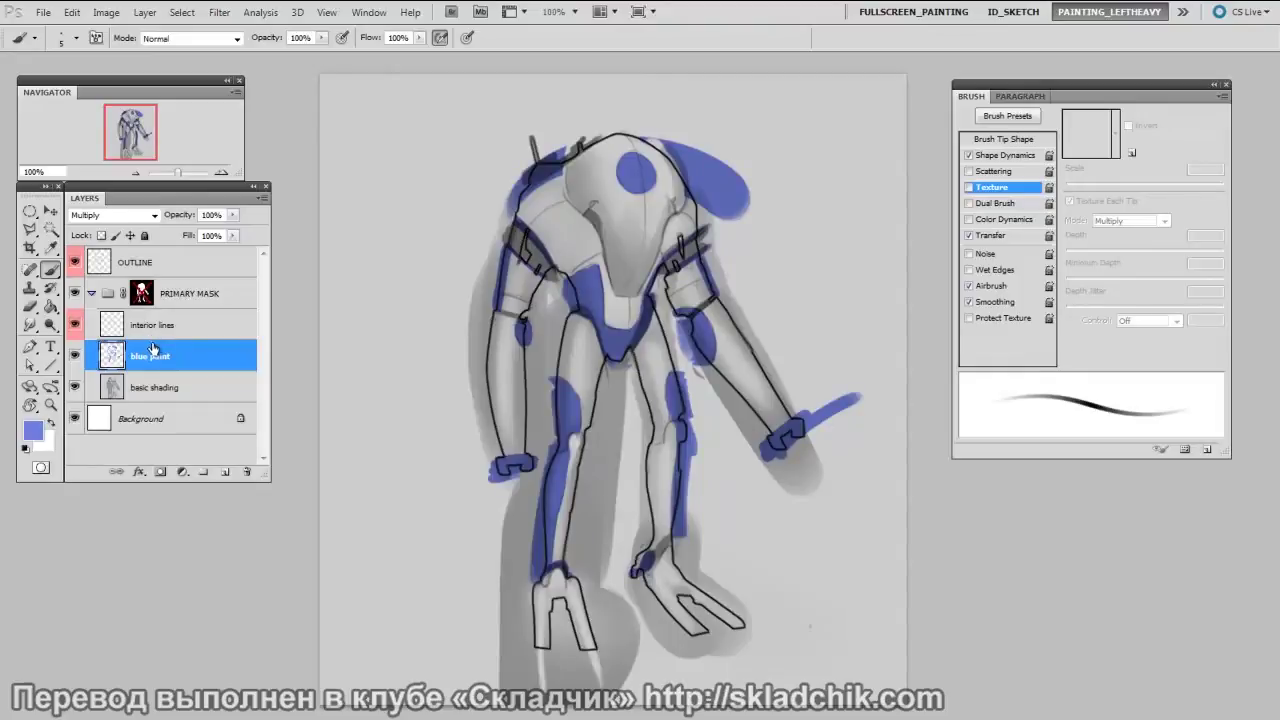
{"action": "left_click", "coordinate": [143, 293], "text": "shift"}
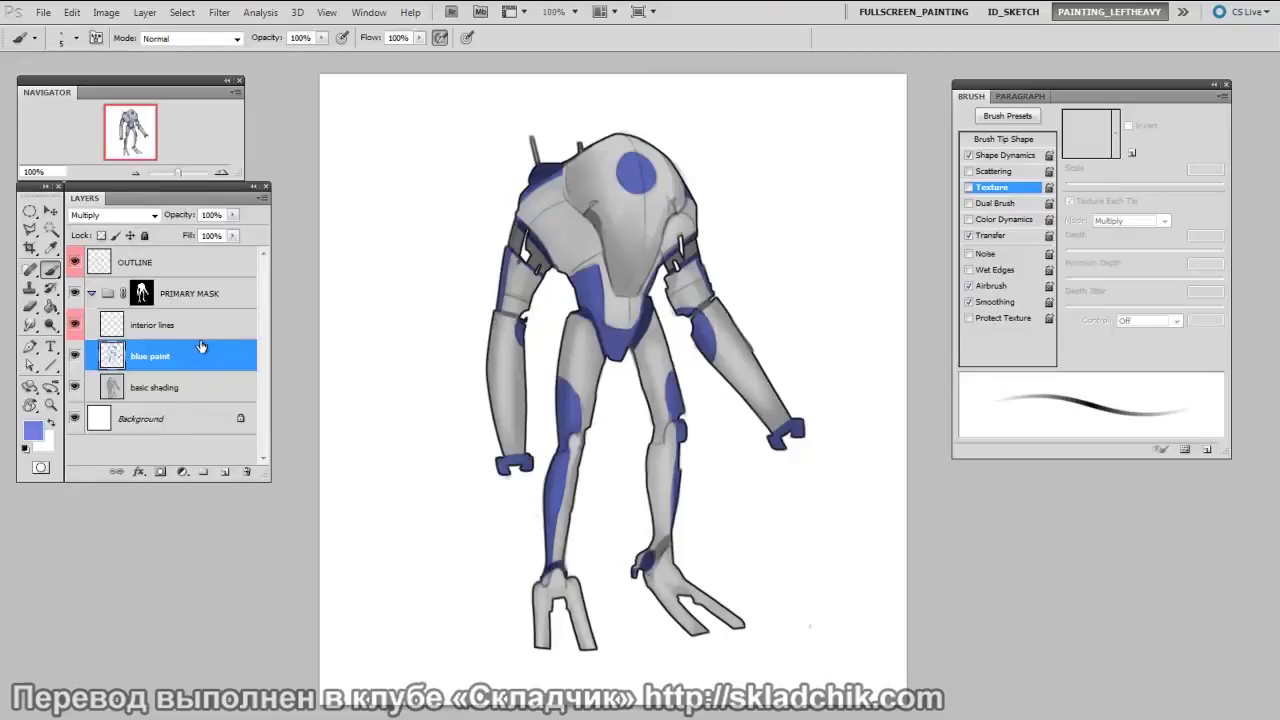
{"action": "left_click", "coordinate": [75, 356]}
{"action": "left_click", "coordinate": [75, 356]}
Add a layer mask to the blue paint layer.
{"action": "left_click_drag", "start_coordinate": [685, 375], "coordinate": [685, 403]}
{"action": "key", "text": "ctrl+plus"}
{"action": "left_click_drag", "start_coordinate": [711, 229], "coordinate": [721, 434]}
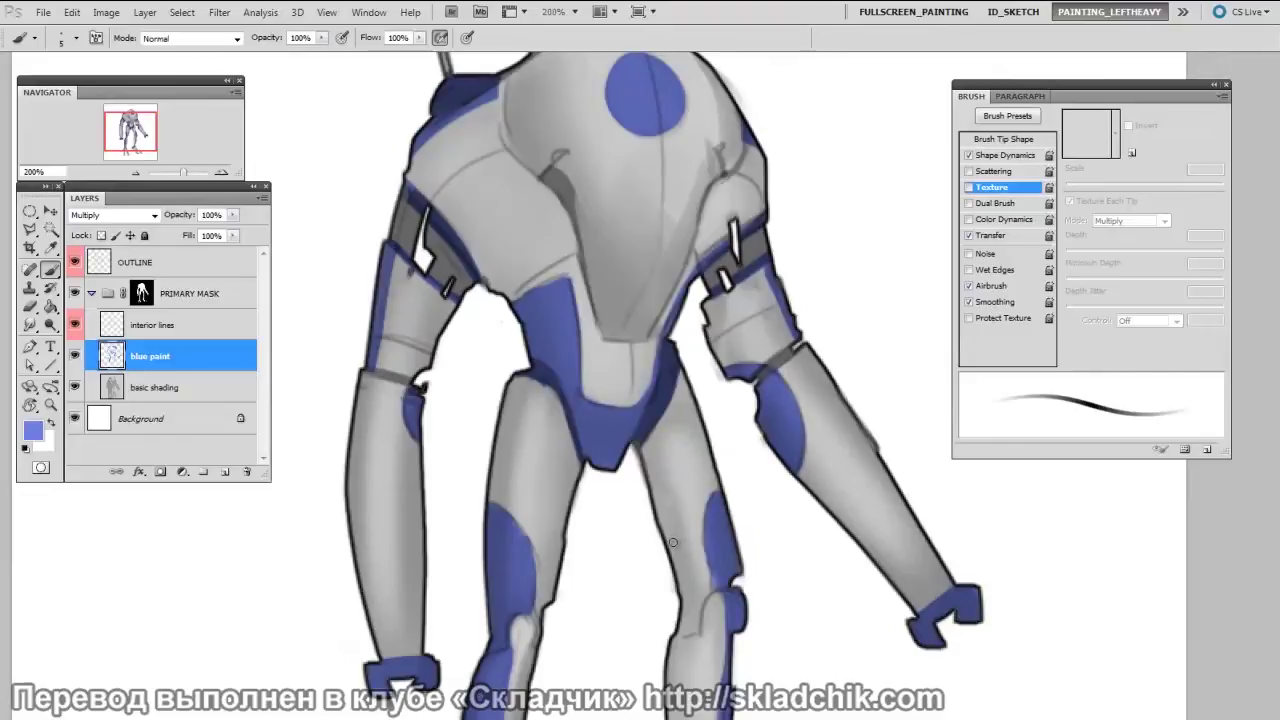
{"action": "left_click", "coordinate": [161, 472]}
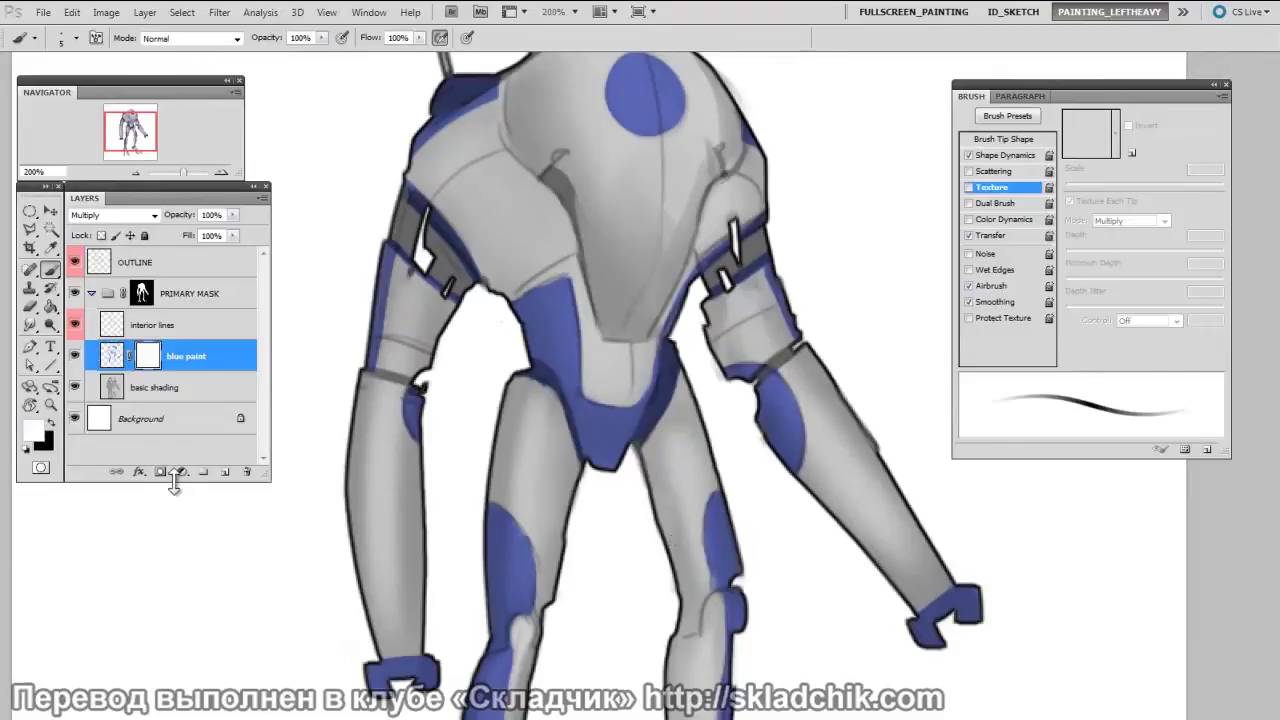
Paint black streaks on the blue paint mask to wear away parts of the blue circle on the chest.
{"action": "left_click_drag", "start_coordinate": [645, 263], "coordinate": [647, 268]}
{"action": "key", "text": "x"}
{"action": "left_click_drag", "start_coordinate": [697, 140], "coordinate": [665, 276]}
{"action": "mouse_move", "coordinate": [622, 226]}
{"action": "left_mouse_down"}
{"action": "mouse_move", "coordinate": [597, 270]}
{"action": "mouse_move", "coordinate": [640, 282]}
{"action": "mouse_move", "coordinate": [665, 266]}
{"action": "mouse_move", "coordinate": [643, 296]}
{"action": "left_mouse_up"}
Paint white on the mask with a 35 px brush to restore the lower part of the blue chest circle.
{"action": "key", "text": "bracketright"}
{"action": "key", "text": "bracketright"}
{"action": "key", "text": "bracketright"}
{"action": "key", "text": "bracketright"}
{"action": "key", "text": "bracketright"}
{"action": "key", "text": "bracketright"}
{"action": "key", "text": "bracketright"}
{"action": "key", "text": "bracketright"}
{"action": "key", "text": "bracketright"}
{"action": "key", "text": "bracketright"}
{"action": "key", "text": "bracketright"}
{"action": "key", "text": "bracketright"}
{"action": "key", "text": "bracketright"}
{"action": "key", "text": "bracketright"}
{"action": "key", "text": "x"}
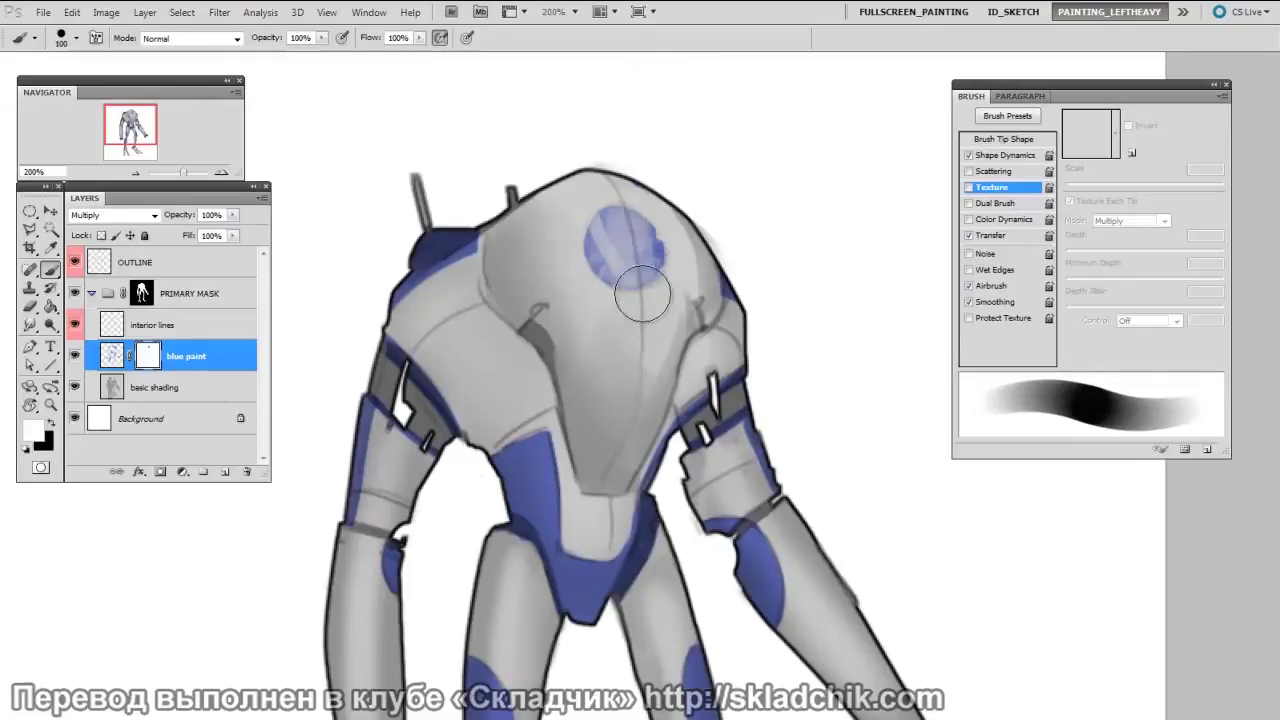
{"action": "key", "text": "bracketleft"}
{"action": "key", "text": "bracketleft"}
{"action": "key", "text": "bracketleft"}
{"action": "key", "text": "bracketleft"}
{"action": "key", "text": "bracketleft"}
{"action": "key", "text": "bracketleft"}
{"action": "key", "text": "bracketleft"}
{"action": "key", "text": "bracketleft"}
{"action": "key", "text": "bracketleft"}
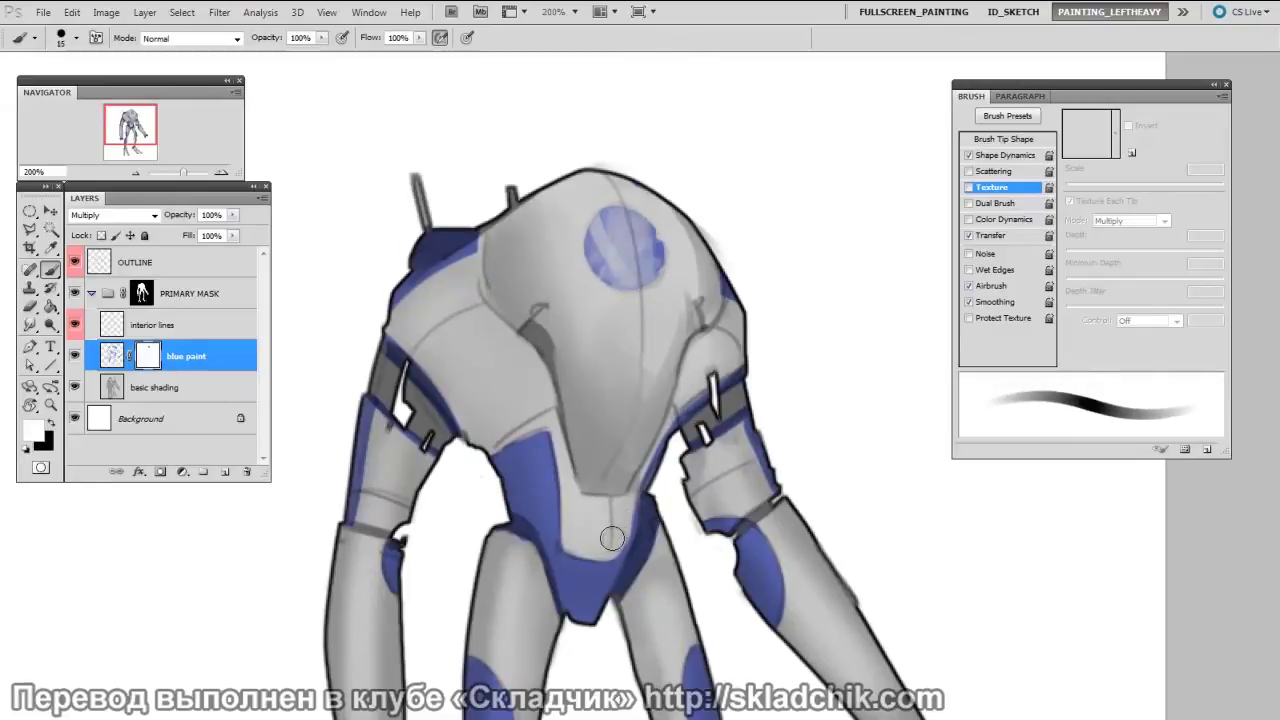
{"action": "key", "text": "bracketright"}
{"action": "key", "text": "bracketright"}
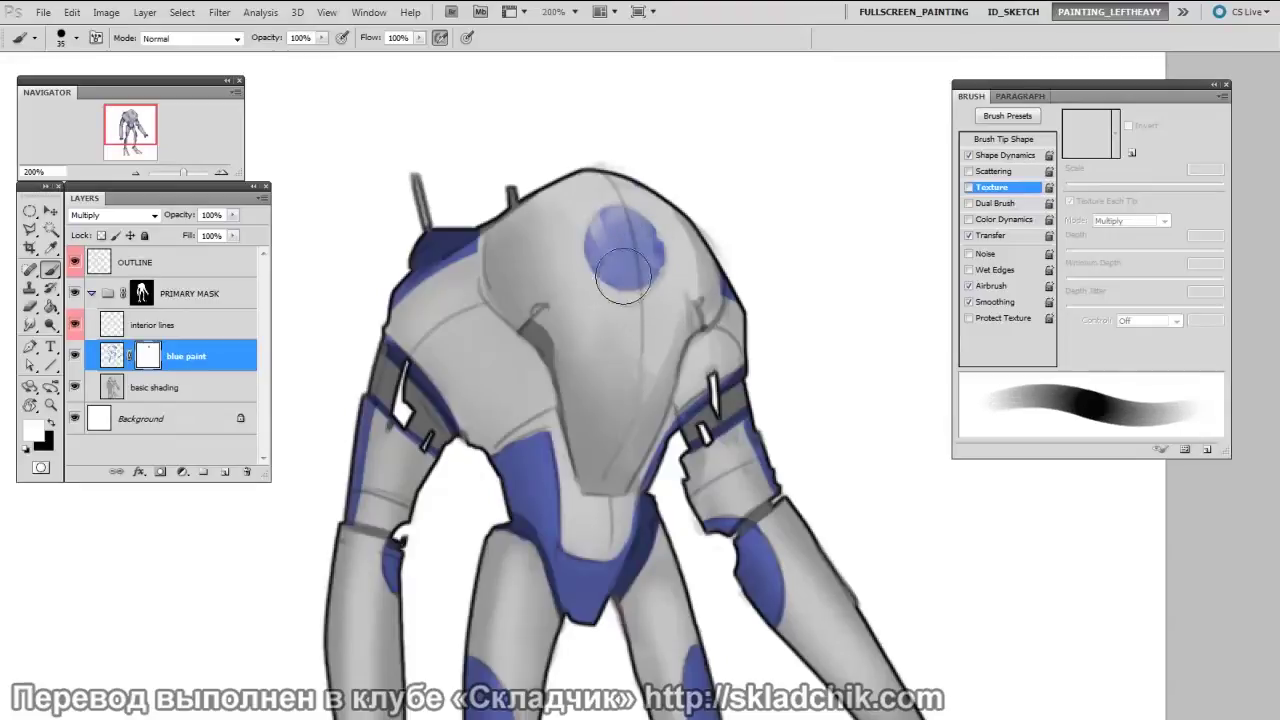
Scratch faded streaks into the blue panel beside the robot's waist on the mask, then soften them with white.
{"action": "key", "text": "x"}
{"action": "key", "text": "bracketleft"}
{"action": "key", "text": "bracketleft"}
{"action": "key", "text": "bracketleft"}
{"action": "key", "text": "bracketright"}
{"action": "key", "text": "bracketright"}
{"action": "key", "text": "bracketright"}
{"action": "key", "text": "bracketright"}
{"action": "key", "text": "bracketright"}
{"action": "mouse_move", "coordinate": [532, 446]}
{"action": "left_mouse_down"}
{"action": "mouse_move", "coordinate": [518, 514]}
{"action": "mouse_move", "coordinate": [562, 538]}
{"action": "mouse_move", "coordinate": [540, 520]}
{"action": "left_mouse_up"}
{"action": "key", "text": "bracketright"}
{"action": "key", "text": "bracketright"}
{"action": "key", "text": "x"}
{"action": "key", "text": "bracketright"}
{"action": "key", "text": "bracketright"}
{"action": "mouse_move", "coordinate": [550, 466]}
{"action": "left_mouse_down"}
{"action": "mouse_move", "coordinate": [570, 543]}
{"action": "mouse_move", "coordinate": [556, 472]}
{"action": "left_mouse_up"}
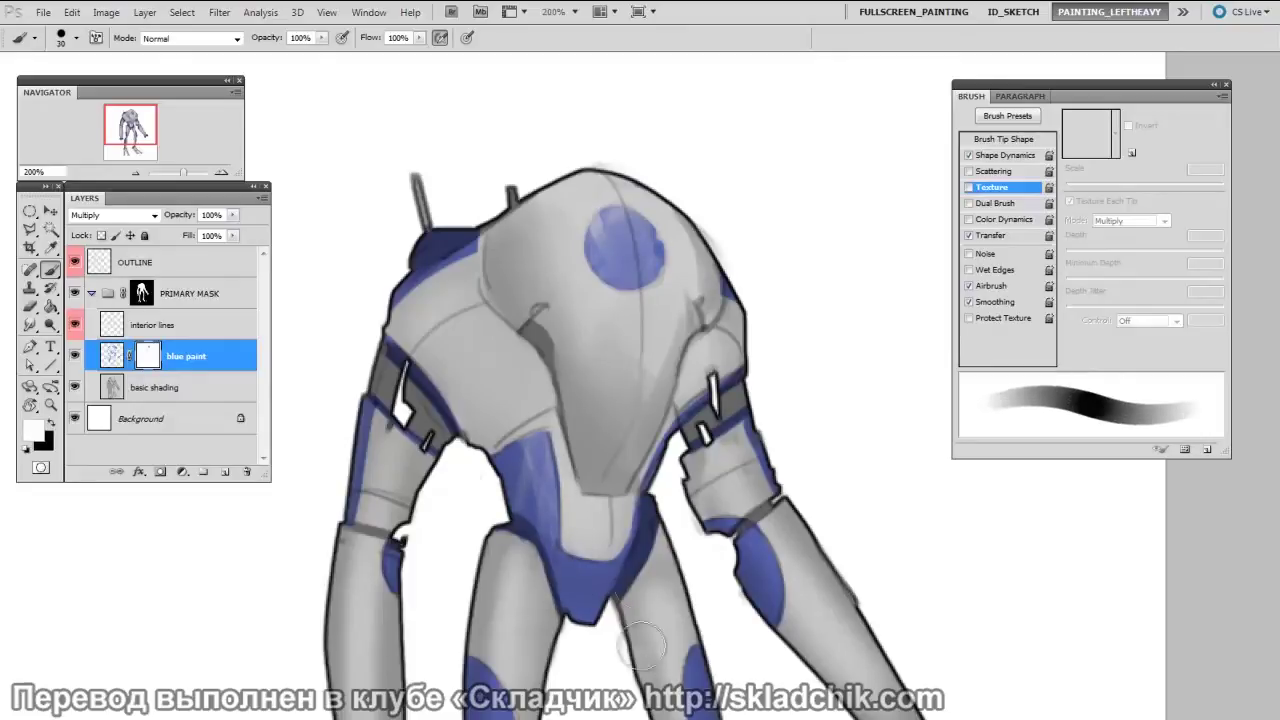
Fade the blue on the central pelvis plate through the mask and touch up the paint near the upper-arm joint.
{"action": "key", "text": "x"}
{"action": "left_click_drag", "start_coordinate": [576, 582], "coordinate": [622, 562]}
{"action": "key", "text": "bracketleft"}
{"action": "key", "text": "x"}
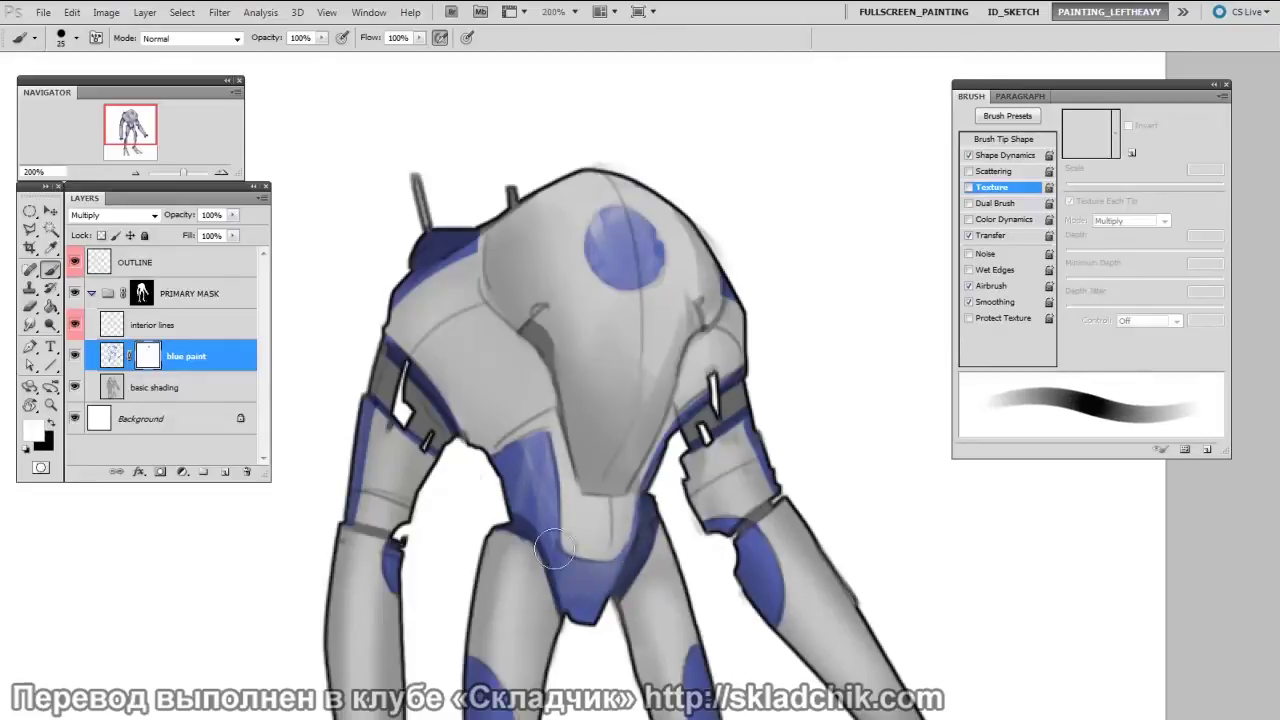
{"action": "left_click_drag", "start_coordinate": [700, 402], "coordinate": [706, 324]}
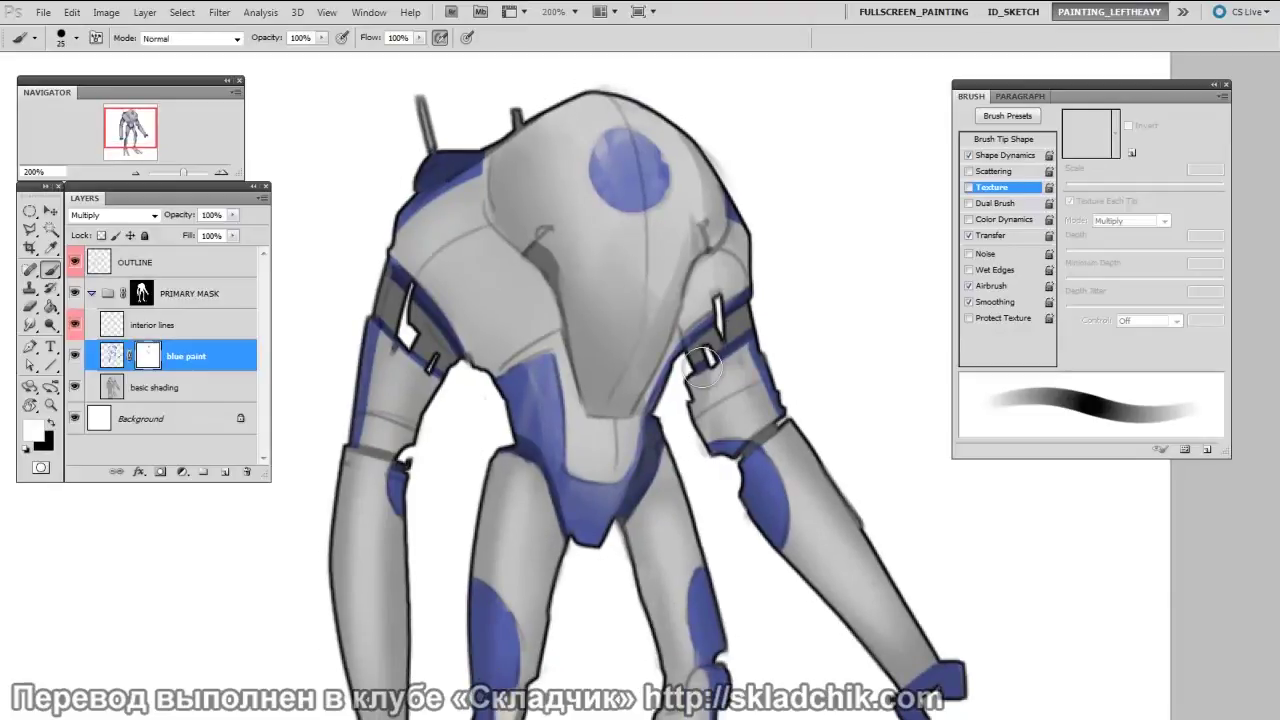
{"action": "left_click_drag", "start_coordinate": [703, 367], "coordinate": [707, 352]}
{"action": "key", "text": "ctrl+minus"}
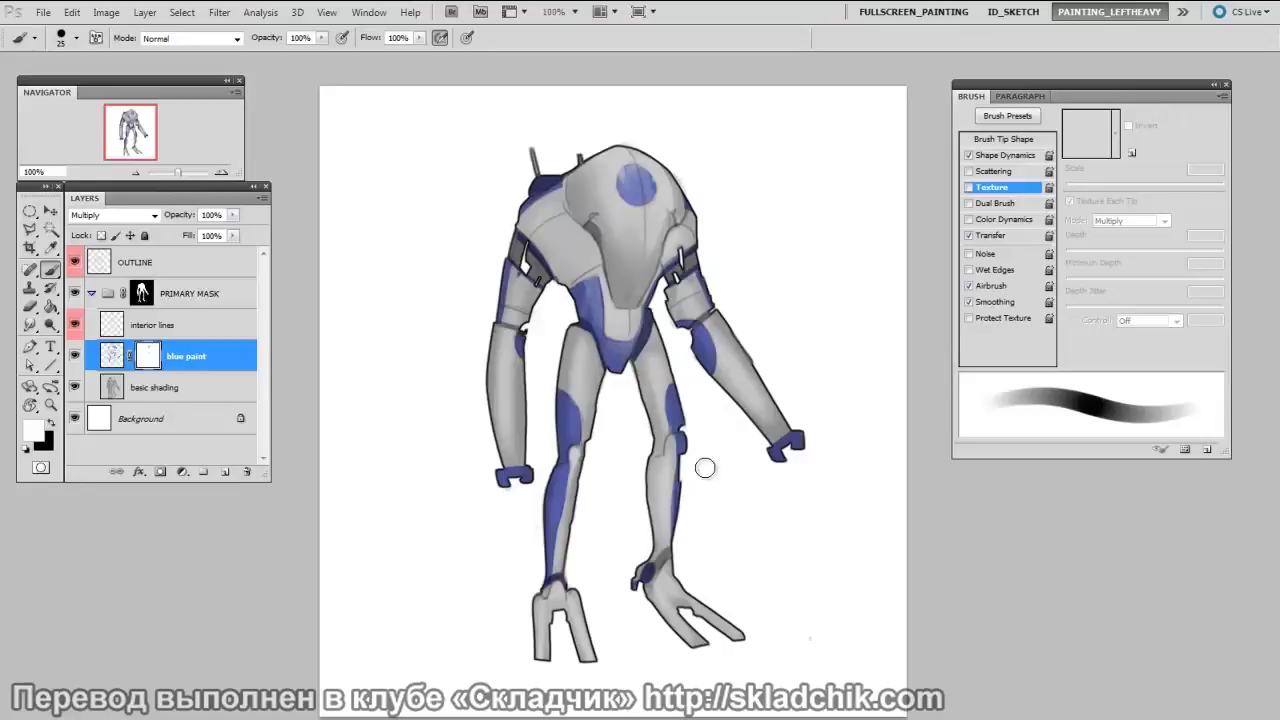
Add a new layer above blue paint and choose the soft round 40 px brush.
{"action": "left_click", "coordinate": [224, 471]}
{"action": "left_click", "coordinate": [625, 362], "text": "alt"}
{"action": "right_click", "coordinate": [635, 340]}
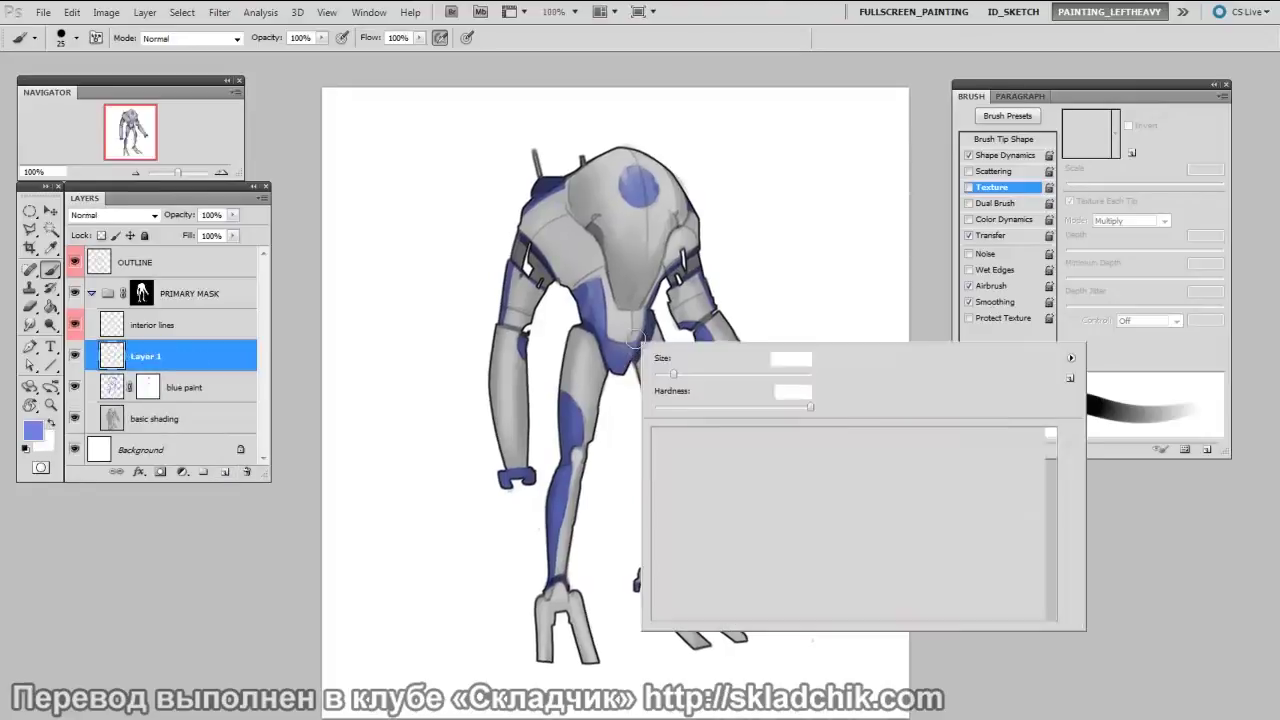
{"action": "left_click", "coordinate": [665, 440]}
{"action": "key", "text": "Return"}
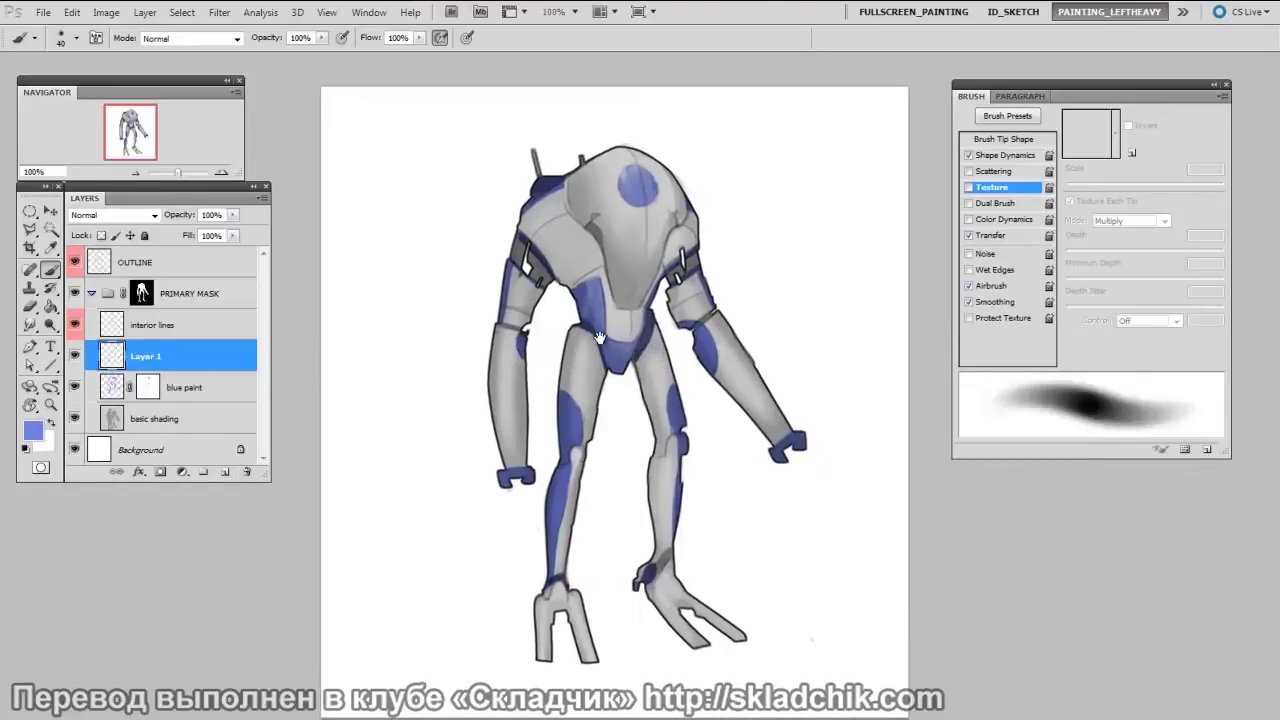
Set the foreground color to the muted brown a78e73.
{"action": "left_click", "coordinate": [30, 436]}
{"action": "left_click_drag", "start_coordinate": [1015, 365], "coordinate": [1015, 420]}
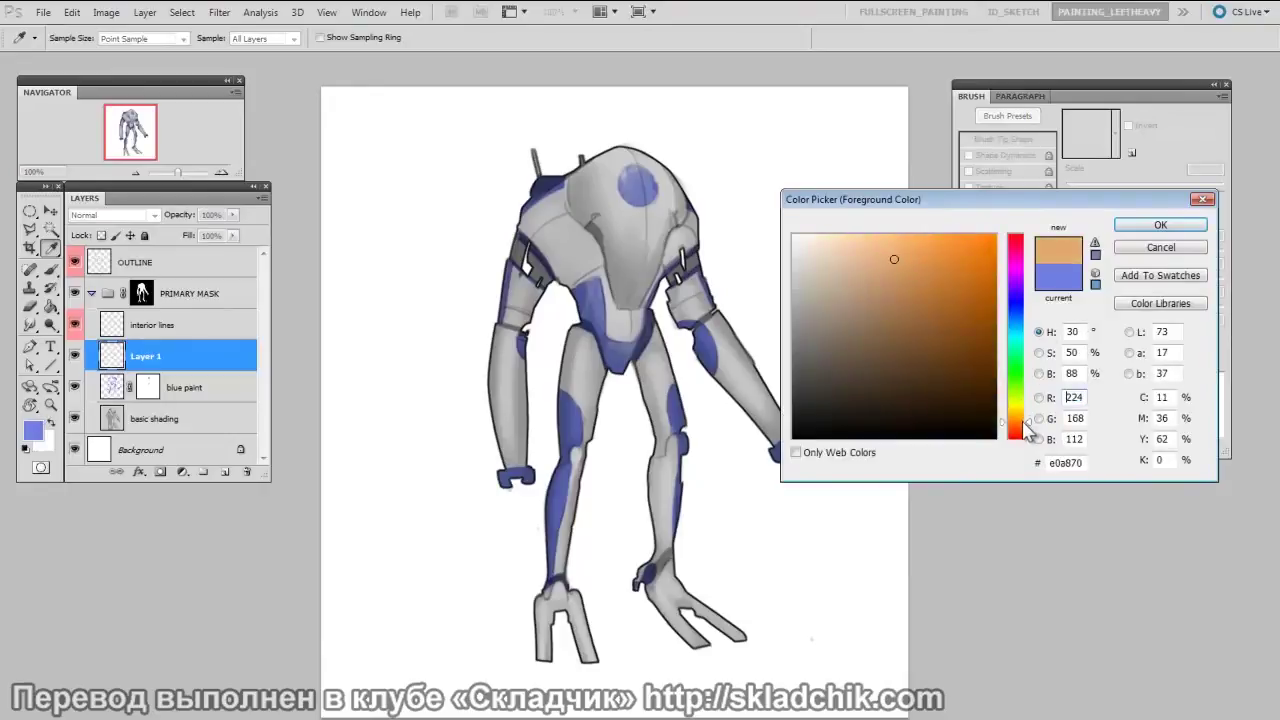
{"action": "left_click_drag", "start_coordinate": [878, 294], "coordinate": [856, 304]}
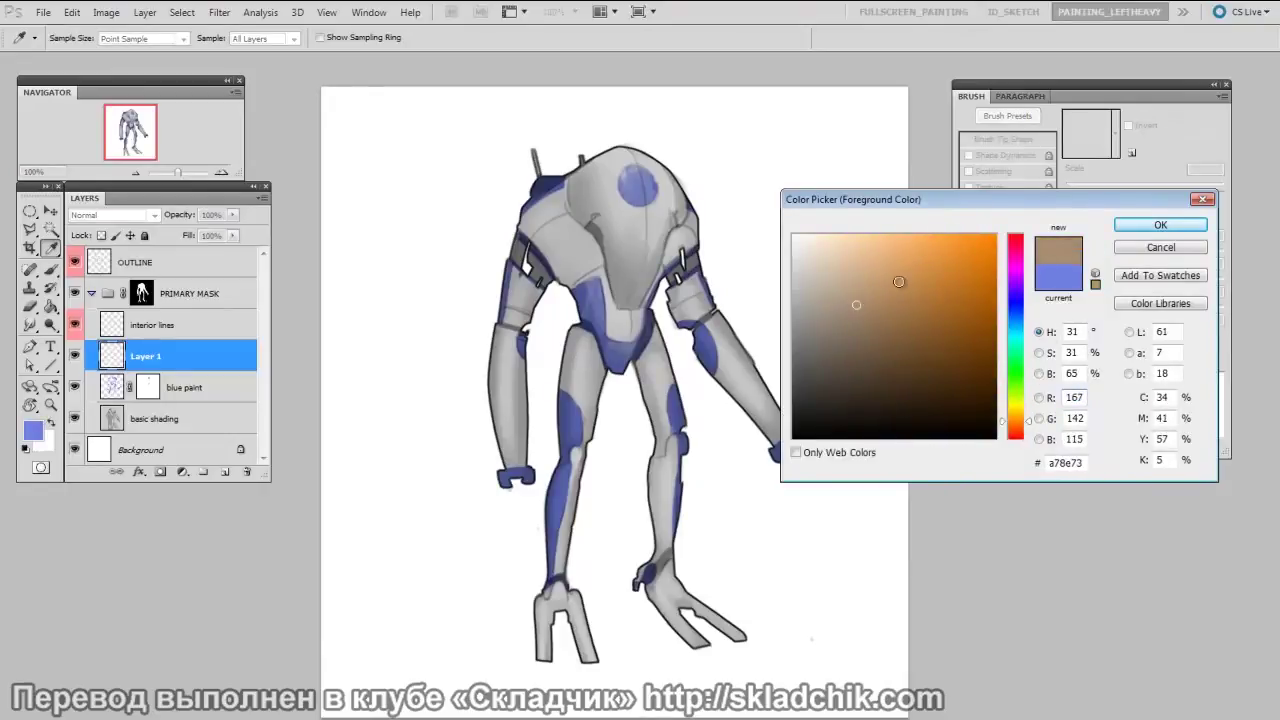
{"action": "left_click", "coordinate": [1160, 225]}
Paint brown dirt over the robot's legs, pelvis and arms with the soft brush at 250 px and 175 px.
{"action": "right_click", "coordinate": [705, 305]}
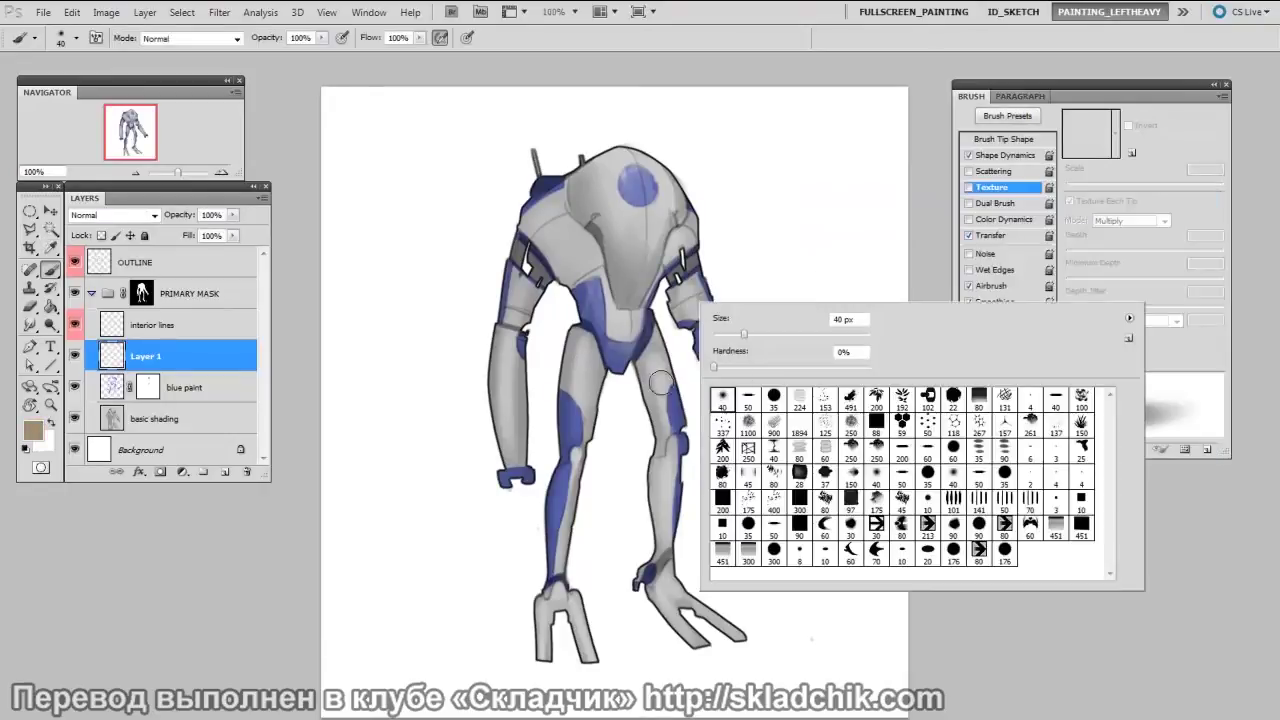
{"action": "key", "text": "Return"}
{"action": "key", "text": "]"}
{"action": "key", "text": "]"}
{"action": "key", "text": "]"}
{"action": "key", "text": "]"}
{"action": "key", "text": "]"}
{"action": "key", "text": "]"}
{"action": "key", "text": "]"}
{"action": "key", "text": "]"}
{"action": "key", "text": "]"}
{"action": "key", "text": "]"}
{"action": "key", "text": "]"}
{"action": "key", "text": "]"}
{"action": "mouse_move", "coordinate": [824, 562]}
{"action": "left_mouse_down"}
{"action": "mouse_move", "coordinate": [573, 620]}
{"action": "mouse_move", "coordinate": [796, 488]}
{"action": "mouse_move", "coordinate": [467, 589]}
{"action": "mouse_move", "coordinate": [851, 407]}
{"action": "mouse_move", "coordinate": [482, 532]}
{"action": "mouse_move", "coordinate": [844, 371]}
{"action": "mouse_move", "coordinate": [583, 425]}
{"action": "mouse_move", "coordinate": [394, 403]}
{"action": "mouse_move", "coordinate": [769, 359]}
{"action": "mouse_move", "coordinate": [790, 386]}
{"action": "left_mouse_up"}
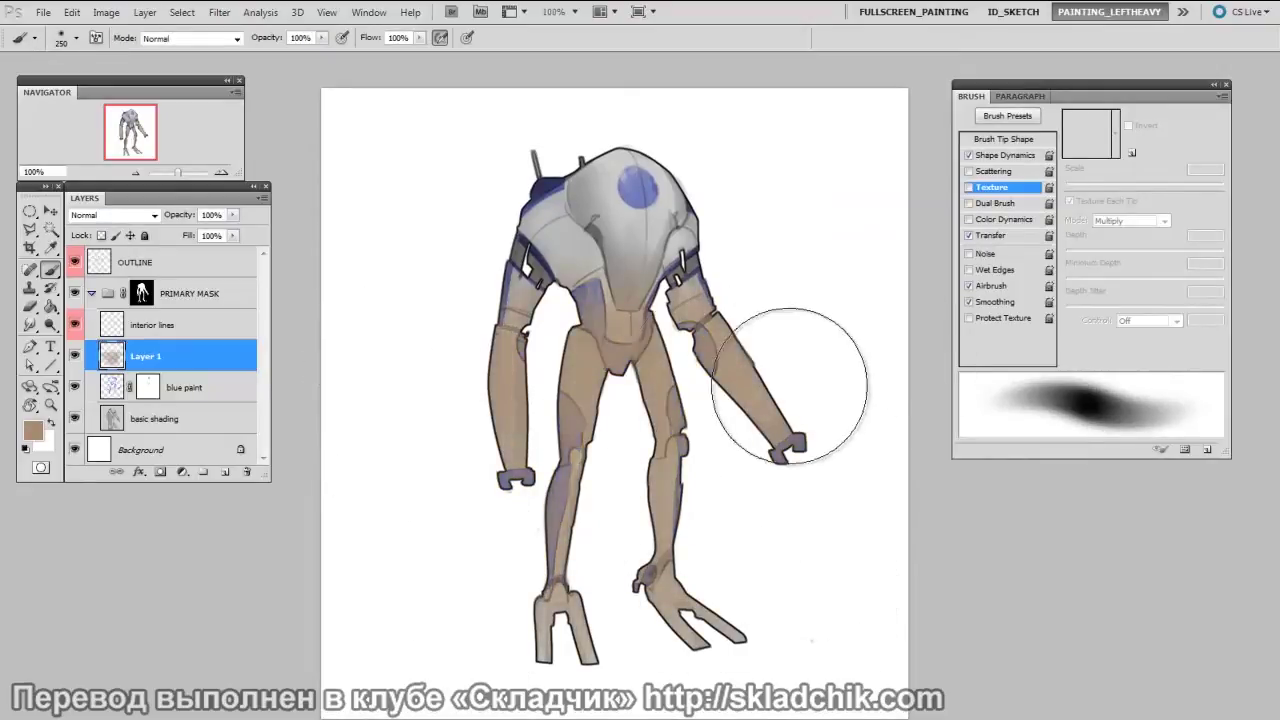
{"action": "key", "text": "bracketleft"}
{"action": "key", "text": "bracketleft"}
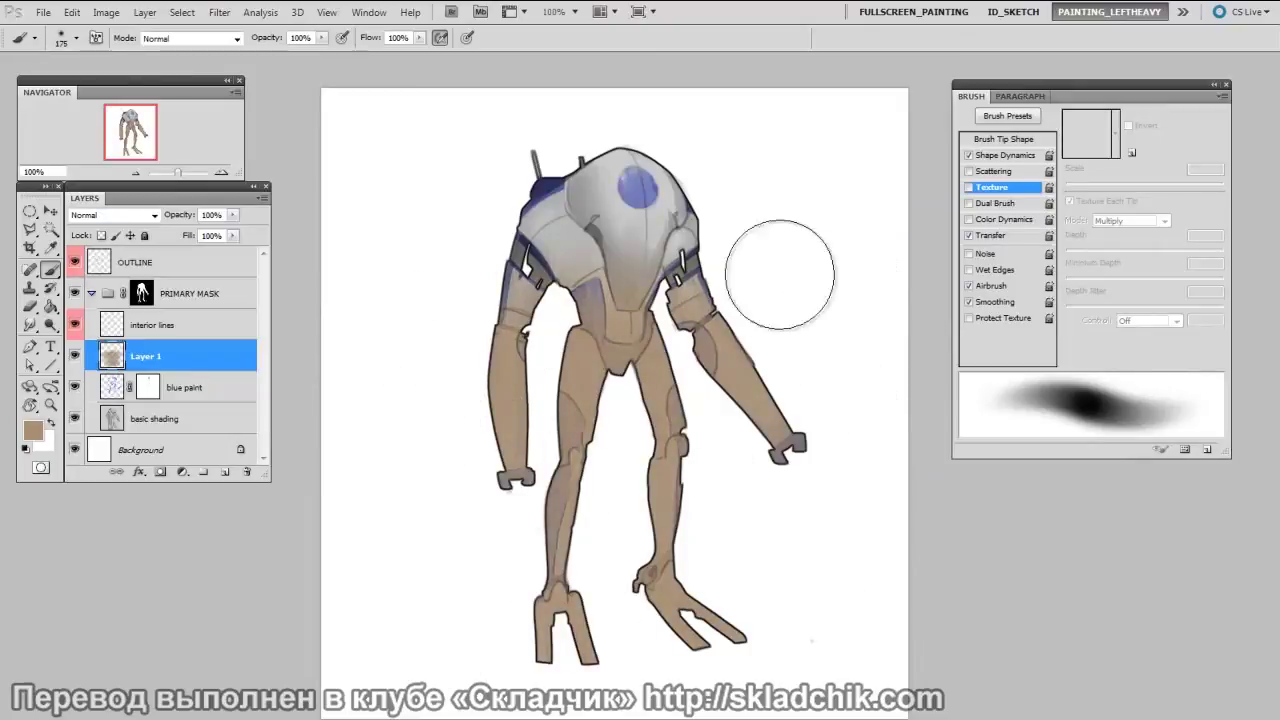
{"action": "left_click_drag", "start_coordinate": [652, 594], "coordinate": [654, 562]}
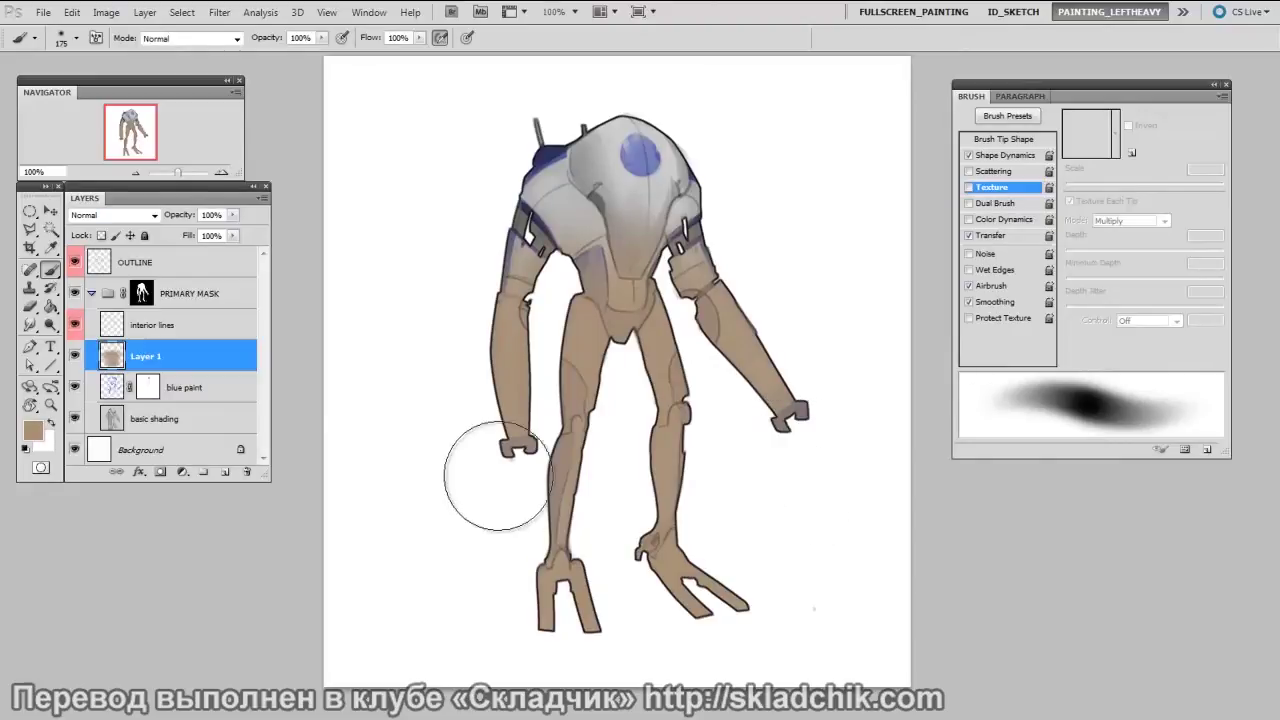
Add another new layer above the brown dirt layer and choose the scattered 337 px speckle brush.
{"action": "key", "text": "ctrl+alt+shift+n"}
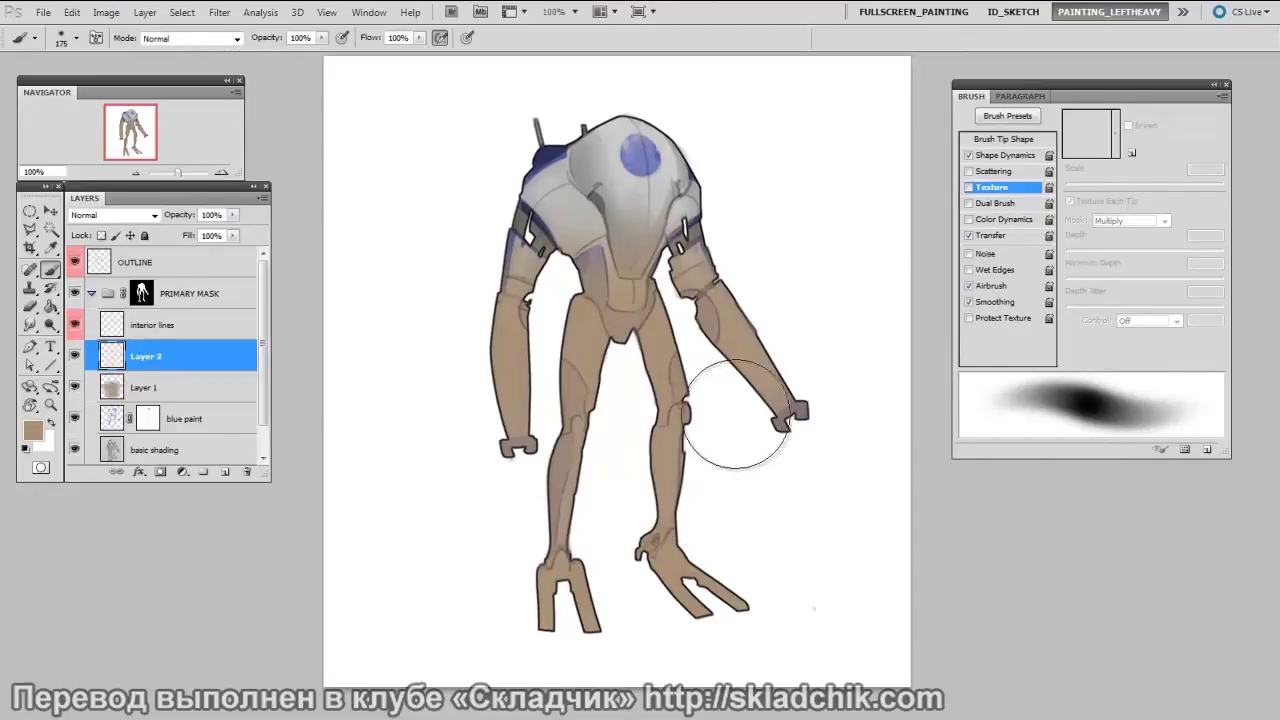
{"action": "right_click", "coordinate": [737, 361]}
{"action": "left_click", "coordinate": [762, 486]}
{"action": "left_click", "coordinate": [653, 376]}
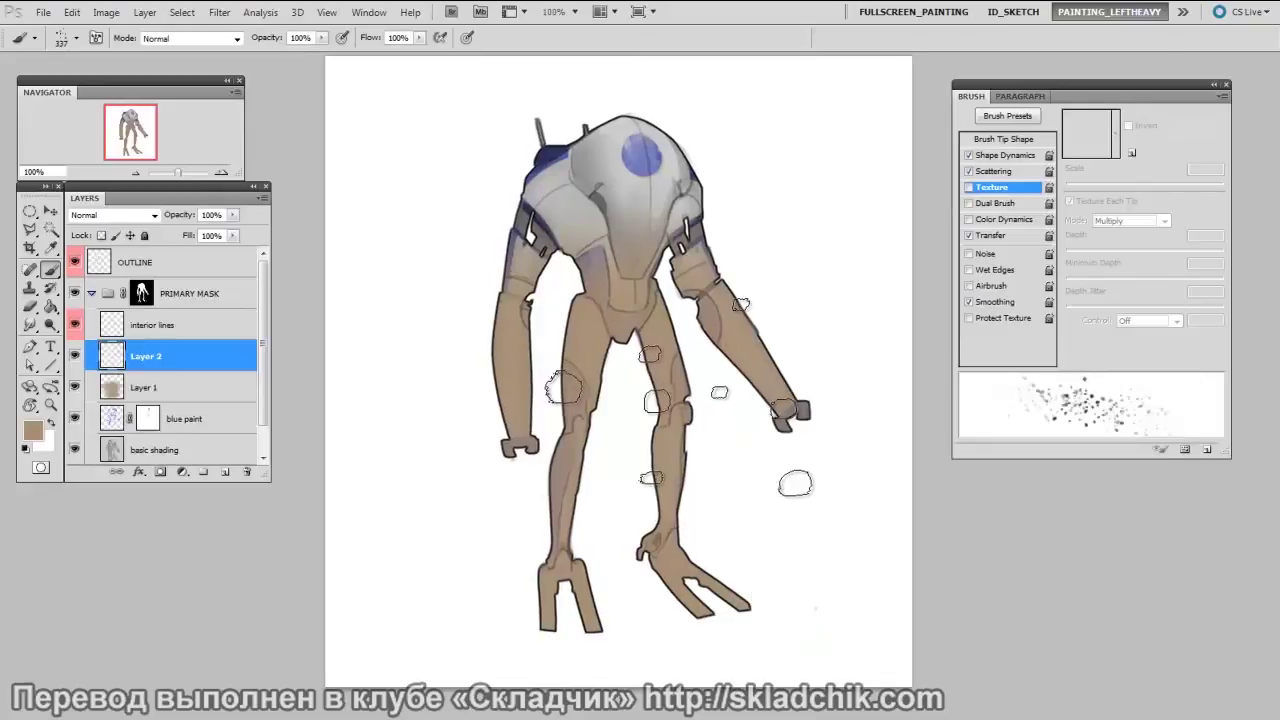
Set the foreground color to the lighter brown b99f84.
{"action": "key", "text": "n"}
{"action": "left_click_drag", "start_coordinate": [857, 305], "coordinate": [851, 290]}
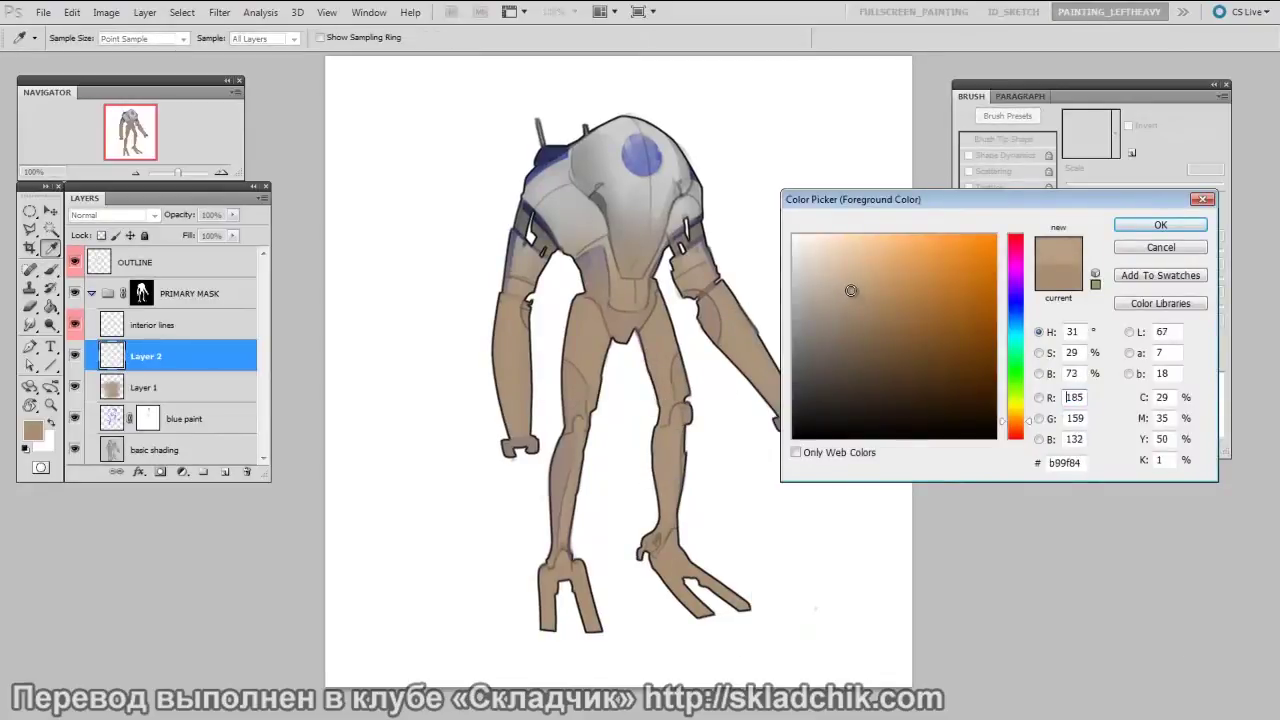
{"action": "left_click", "coordinate": [1160, 225]}
Paint light brown speckles over the arms, legs and torso with the scatter brush, reducing its size from 90 to 60 px.
{"action": "key", "text": "ctrl+plus"}
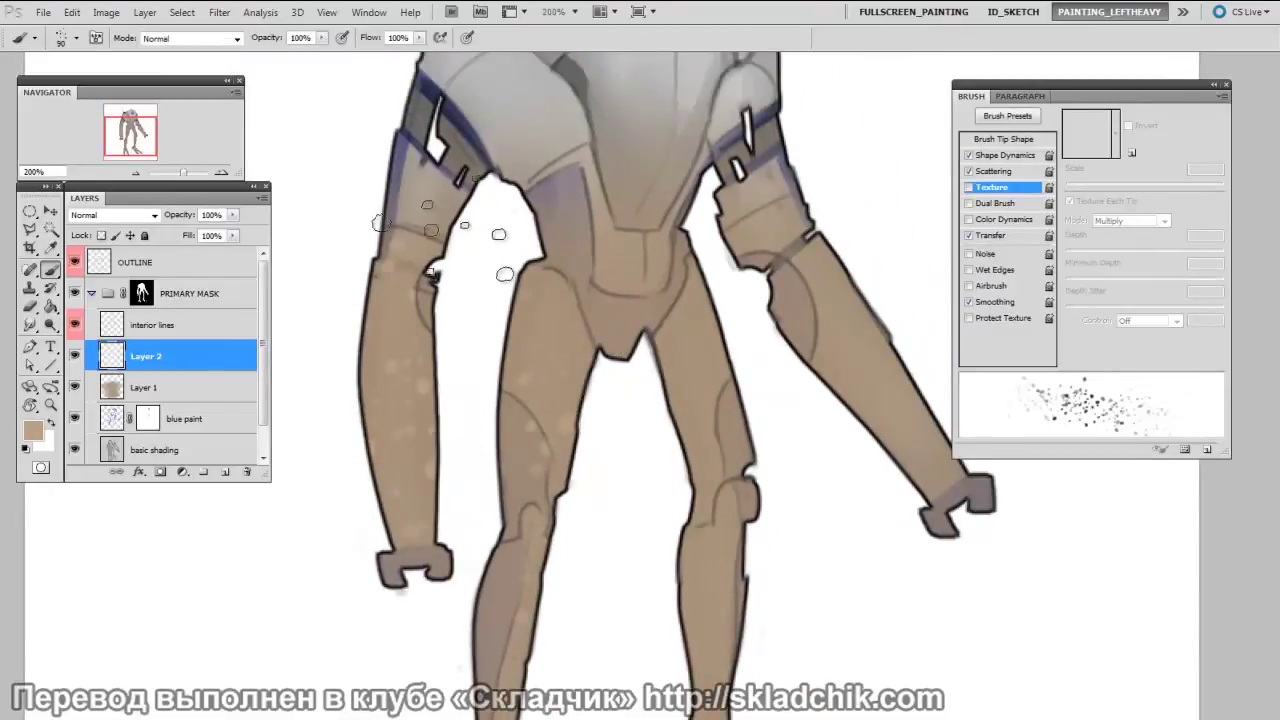
{"action": "left_click_drag", "start_coordinate": [813, 477], "coordinate": [760, 290]}
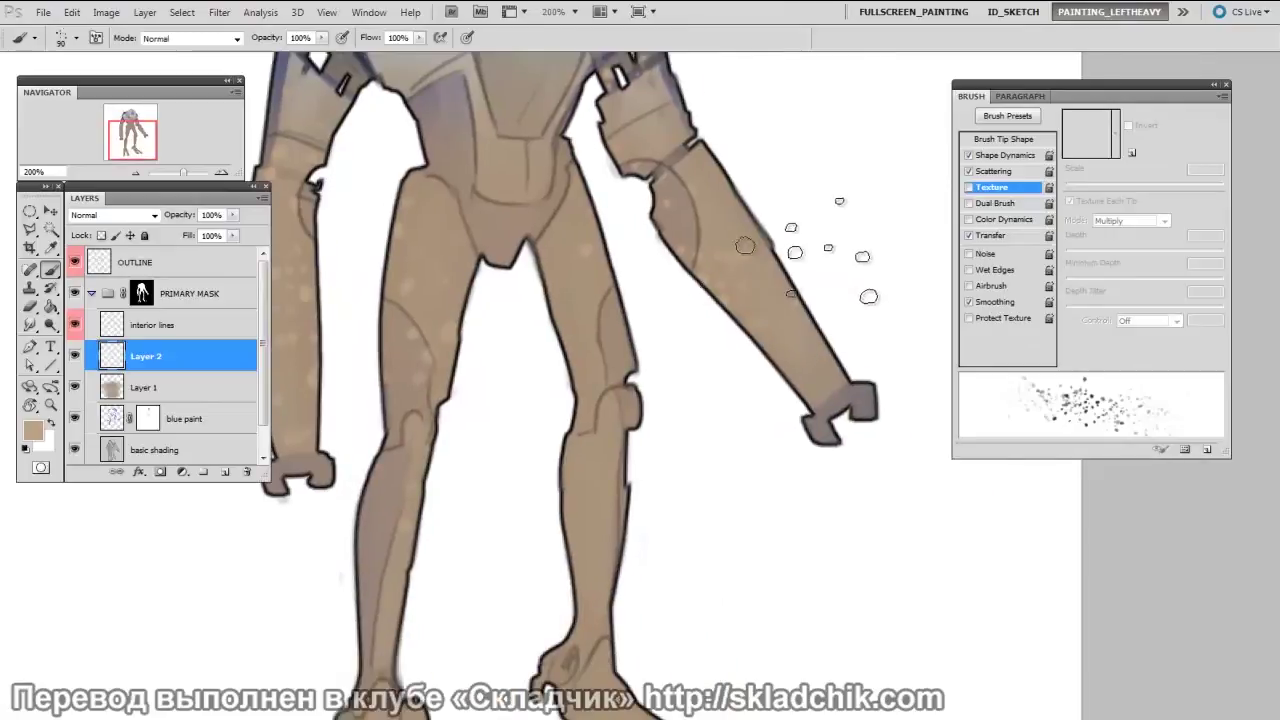
{"action": "left_click_drag", "start_coordinate": [855, 335], "coordinate": [775, 186]}
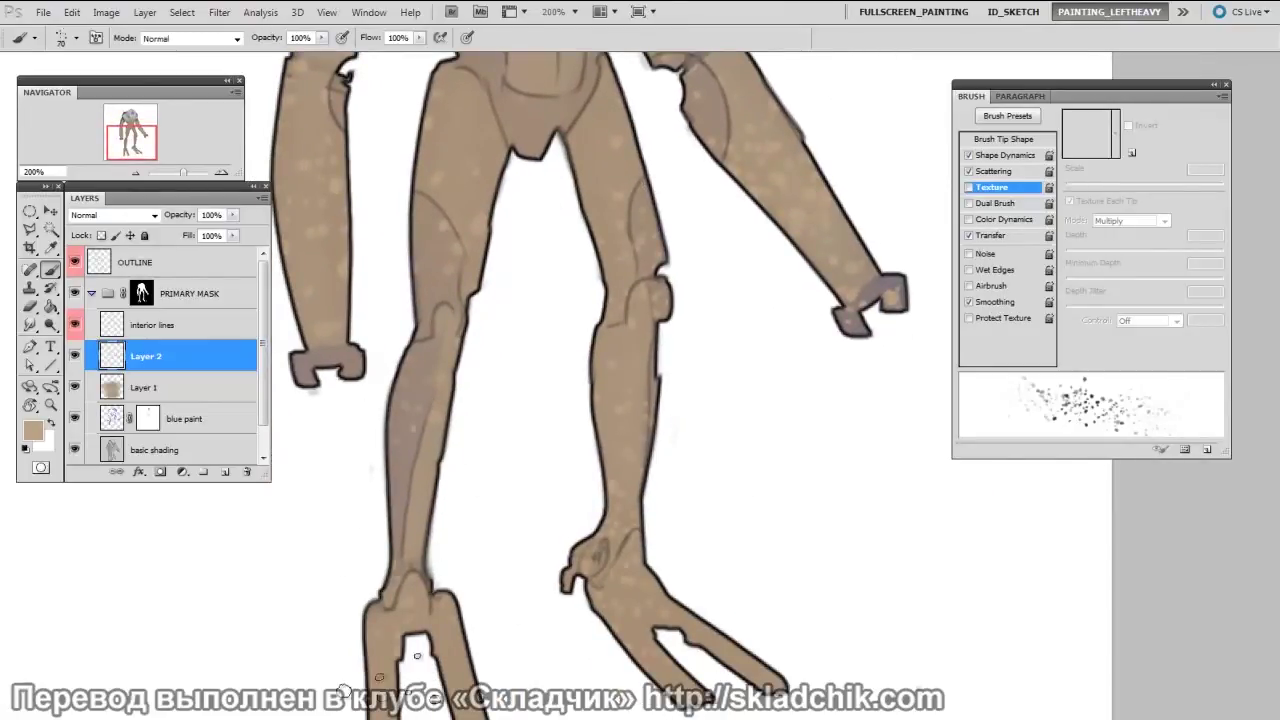
{"action": "left_click_drag", "start_coordinate": [572, 459], "coordinate": [622, 581]}
{"action": "left_click_drag", "start_coordinate": [700, 376], "coordinate": [710, 501]}
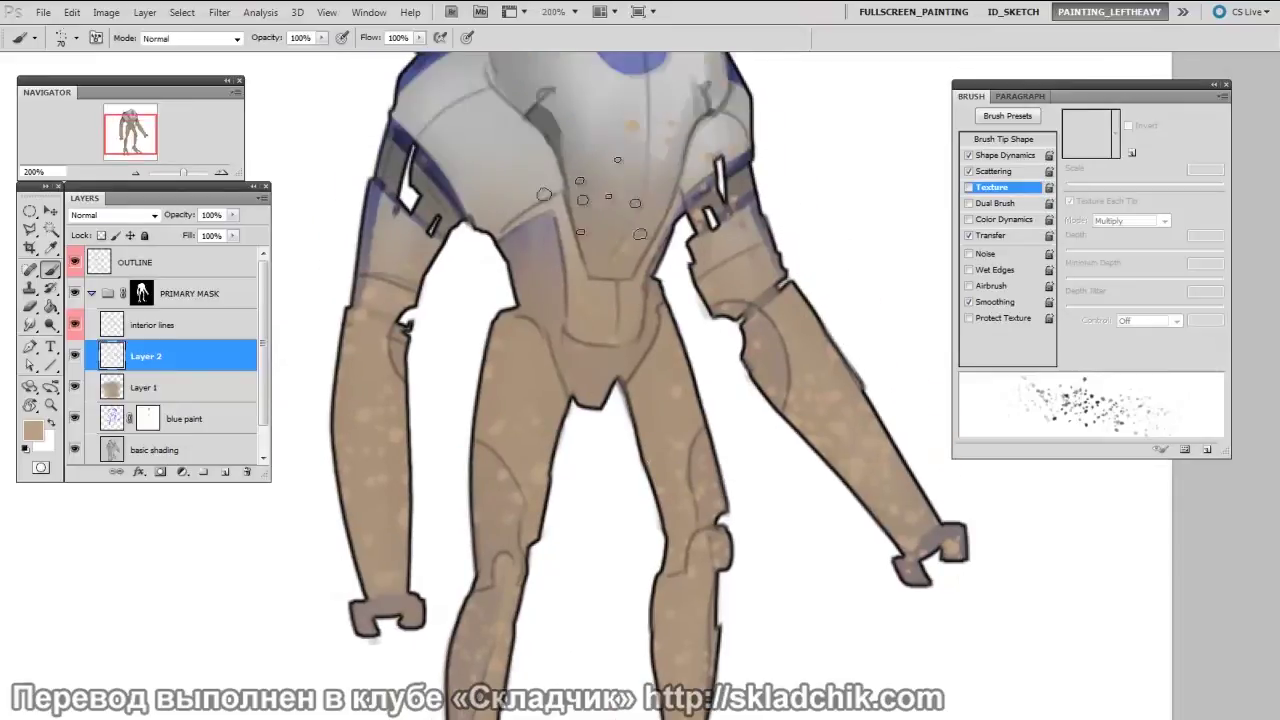
{"action": "left_click_drag", "start_coordinate": [410, 119], "coordinate": [450, 279]}
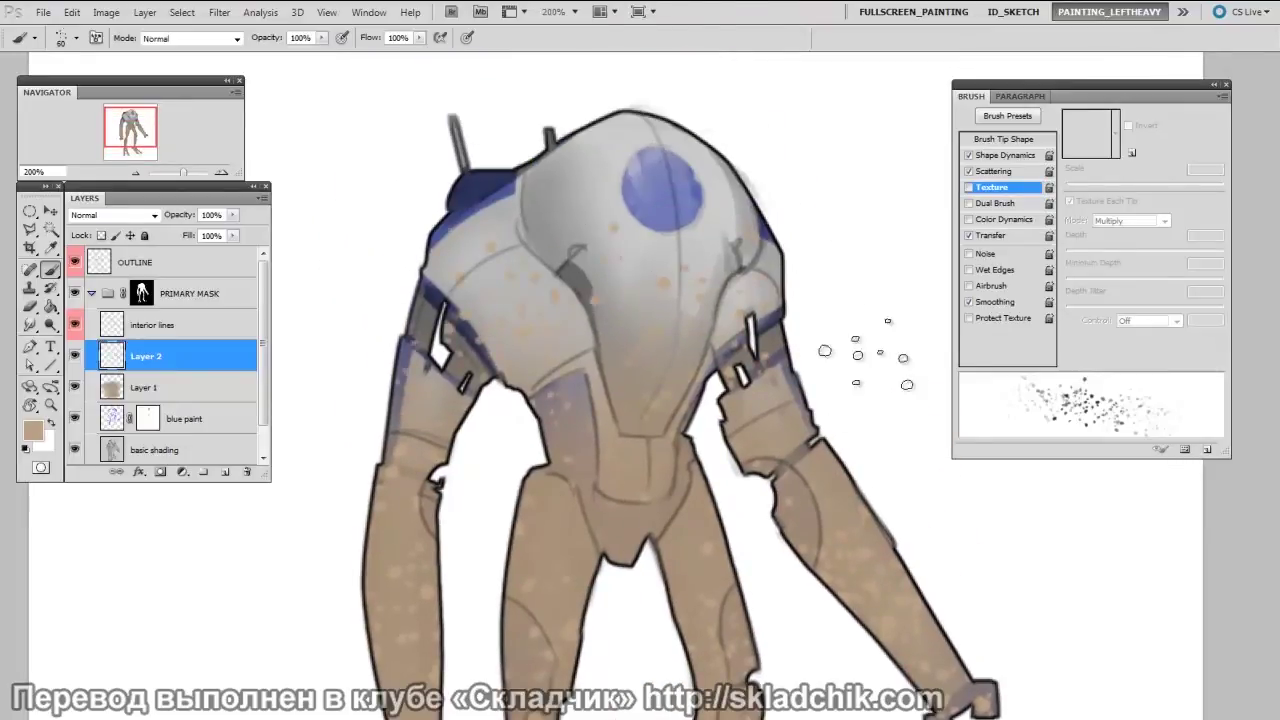
{"action": "key", "text": "ctrl+minus"}
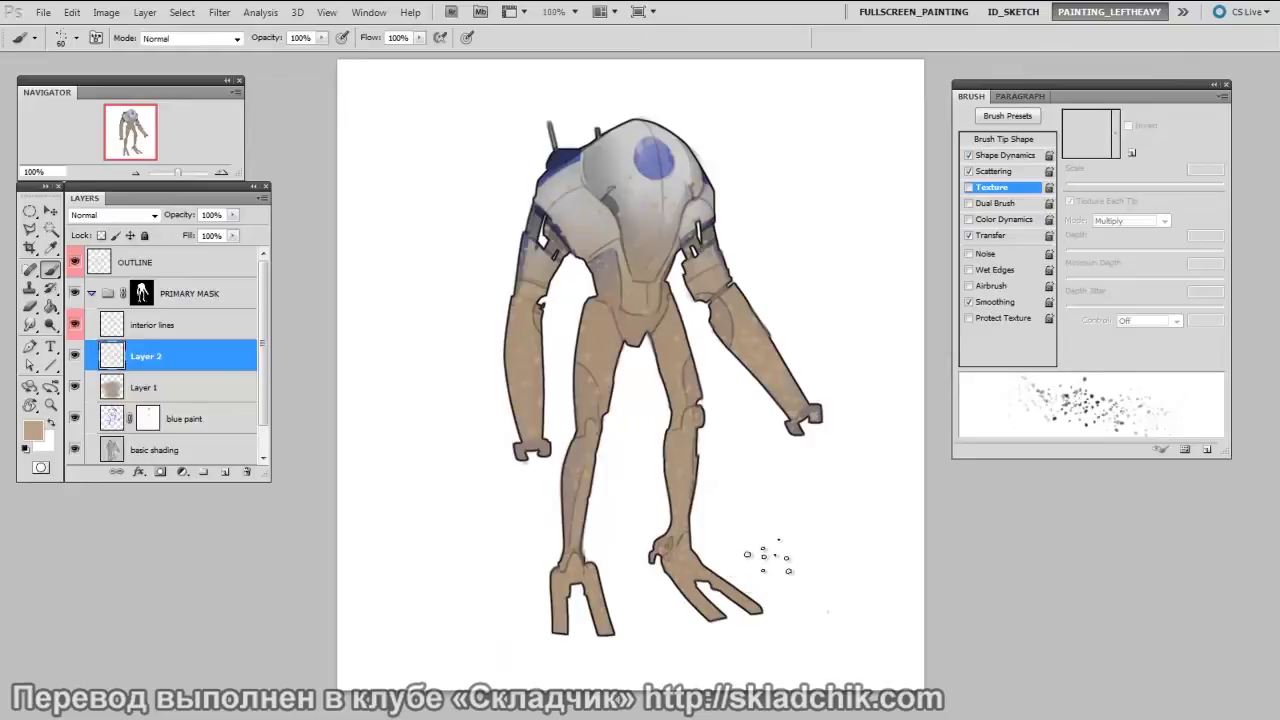
Add layer masks to Layer 1 and Layer 2.
{"action": "left_click", "coordinate": [152, 388]}
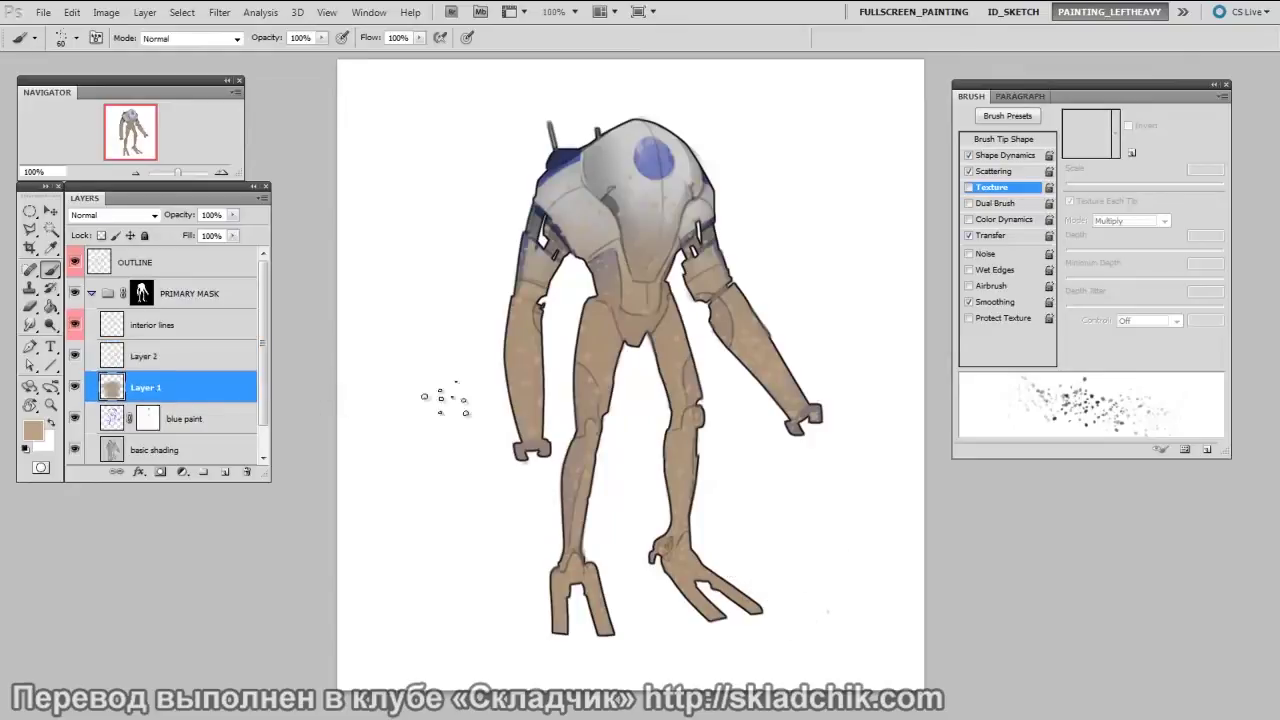
{"action": "key", "text": "ctrl+shift+m"}
{"action": "left_click", "coordinate": [149, 360]}
{"action": "key", "text": "ctrl+shift+m"}
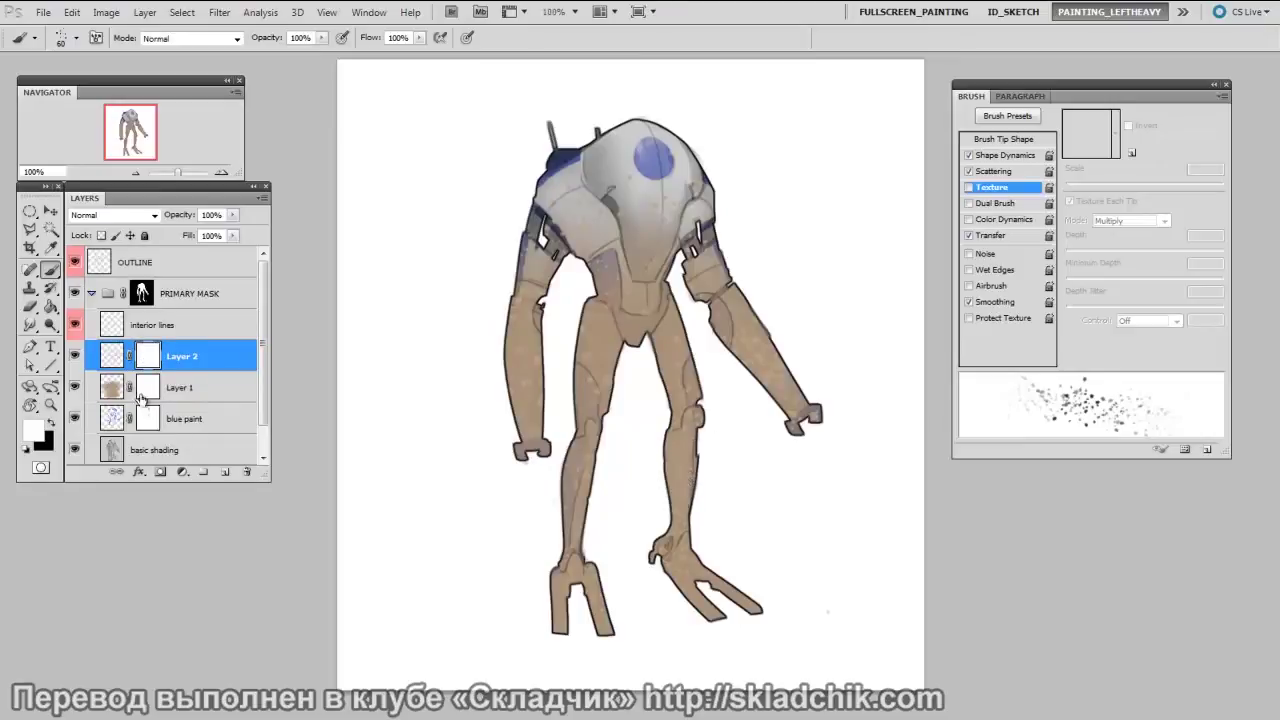
Target Layer 1's mask and get the soft round 40 px brush ready with black as the foreground color.
{"action": "key", "text": "alt+bracketleft"}
{"action": "right_click", "coordinate": [660, 322]}
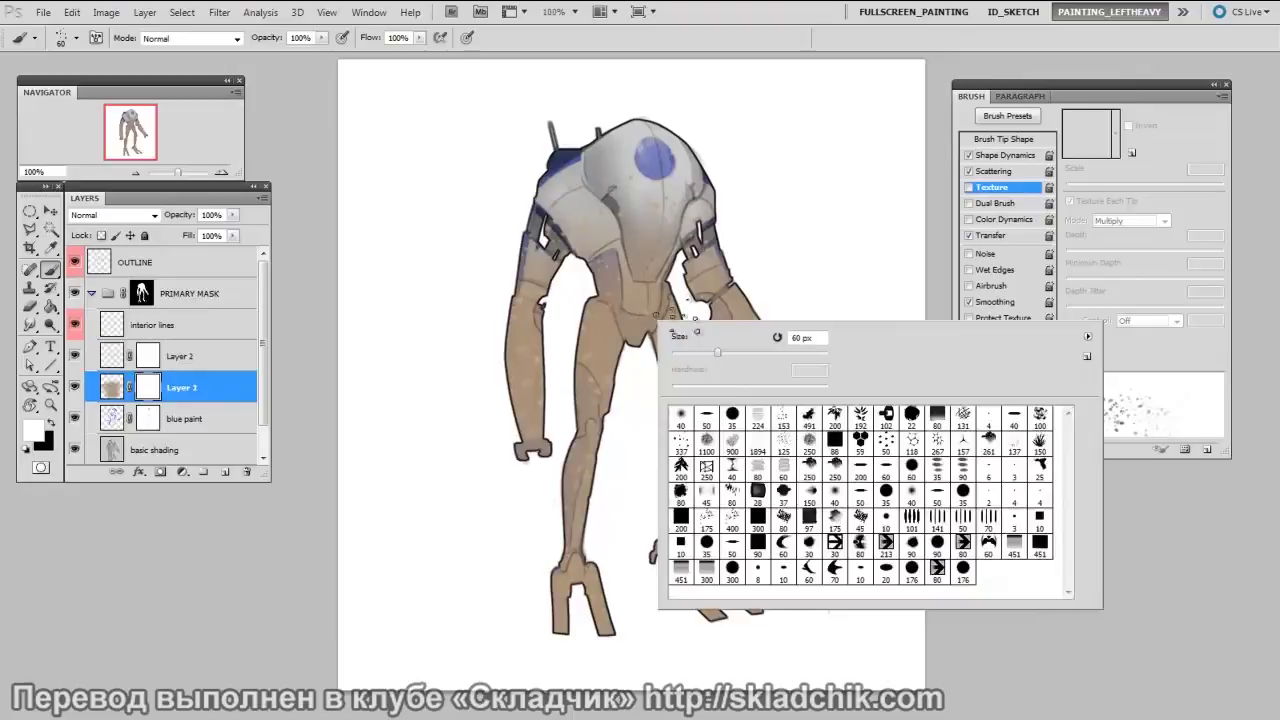
{"action": "left_click", "coordinate": [680, 415]}
{"action": "key", "text": "Return"}
{"action": "key", "text": "ctrl+plus"}
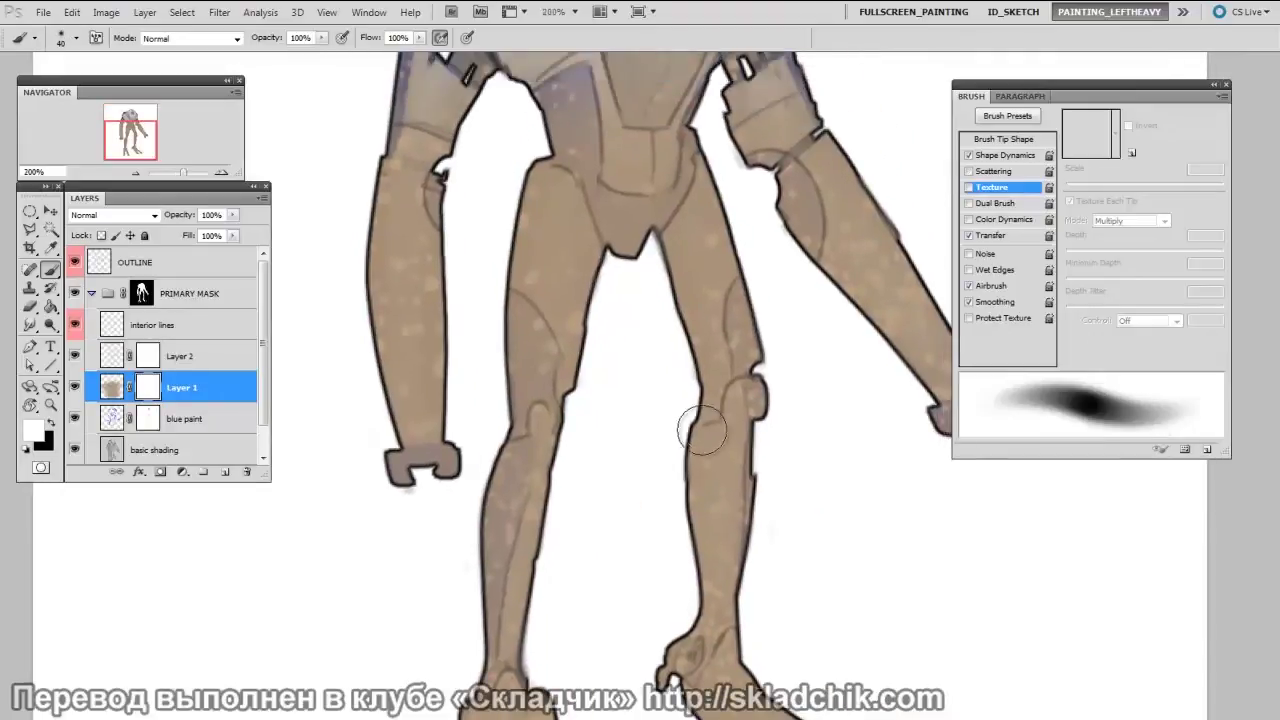
{"action": "key", "text": "x"}
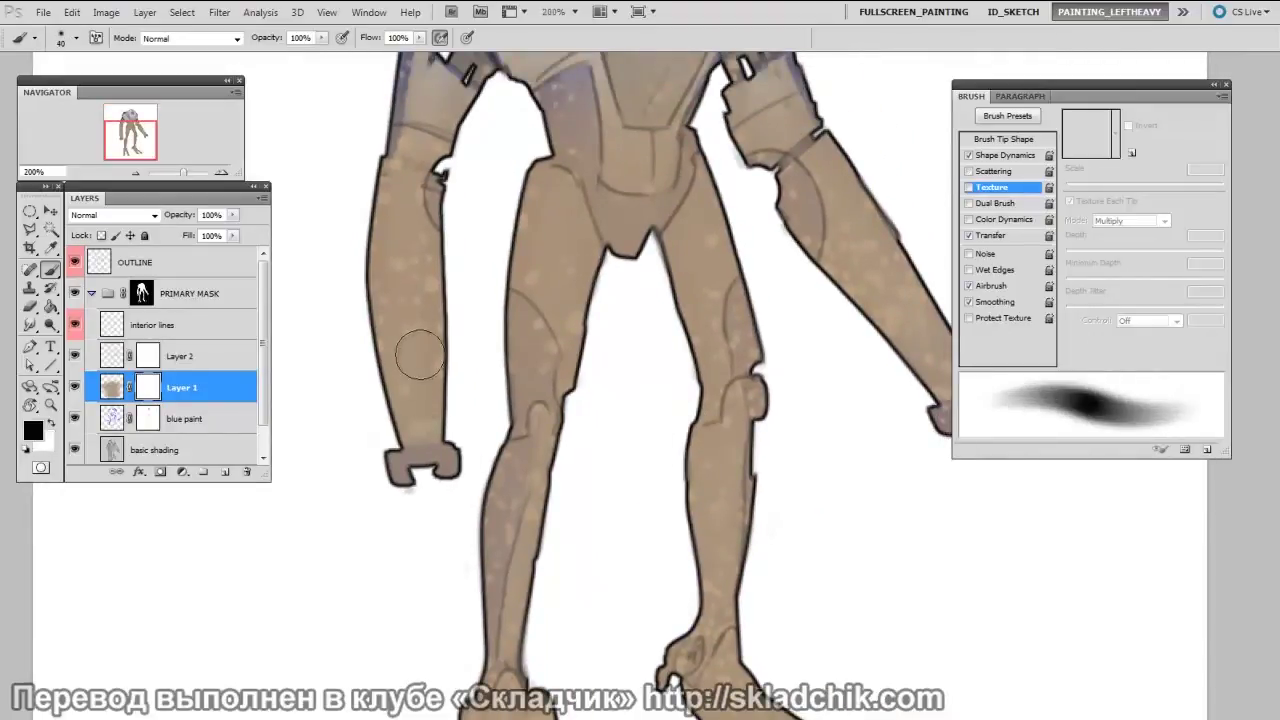
Paint black on Layer 1's mask with an enlarged soft brush to thin the brown dirt on both forearms.
{"action": "key", "text": "bracketright"}
{"action": "key", "text": "bracketright"}
{"action": "key", "text": "bracketright"}
{"action": "key", "text": "bracketright"}
{"action": "left_click_drag", "start_coordinate": [398, 275], "coordinate": [419, 250]}
{"action": "left_click_drag", "start_coordinate": [526, 359], "coordinate": [540, 509]}
{"action": "left_click_drag", "start_coordinate": [630, 324], "coordinate": [624, 340]}
{"action": "key", "text": "bracketright"}
{"action": "key", "text": "bracketright"}
{"action": "key", "text": "bracketright"}
{"action": "key", "text": "bracketright"}
{"action": "key", "text": "bracketright"}
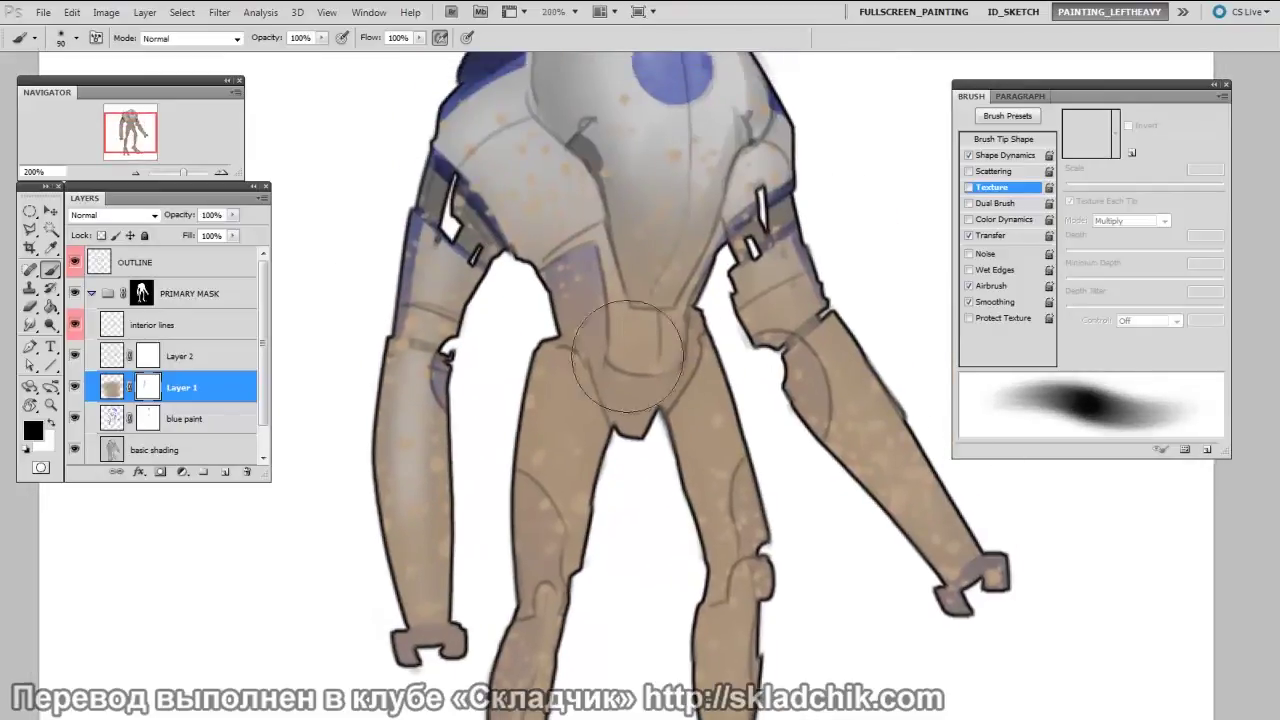
{"action": "key", "text": "bracketleft"}
{"action": "mouse_move", "coordinate": [808, 394]}
{"action": "left_mouse_down"}
{"action": "mouse_move", "coordinate": [937, 500]}
{"action": "mouse_move", "coordinate": [877, 449]}
{"action": "left_mouse_up"}
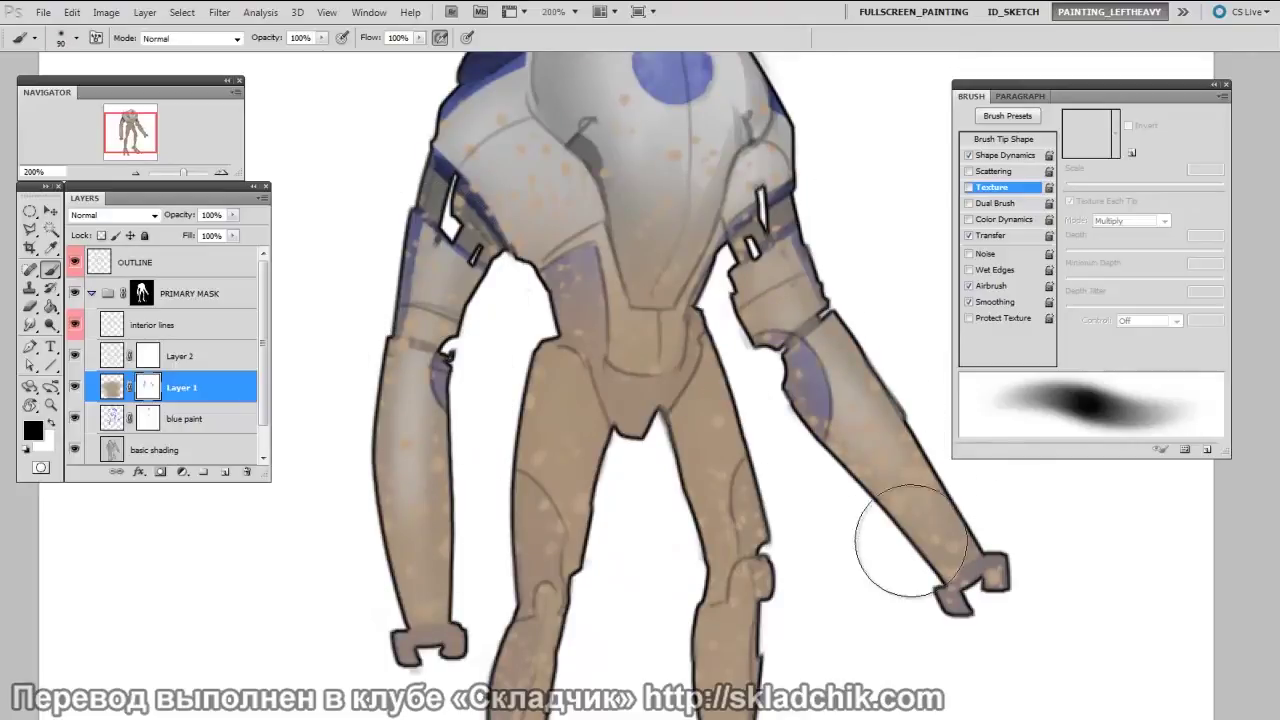
Switch the foreground color to white and shrink the soft brush to 20 px for touching up Layer 1's mask.
{"action": "key", "text": "x"}
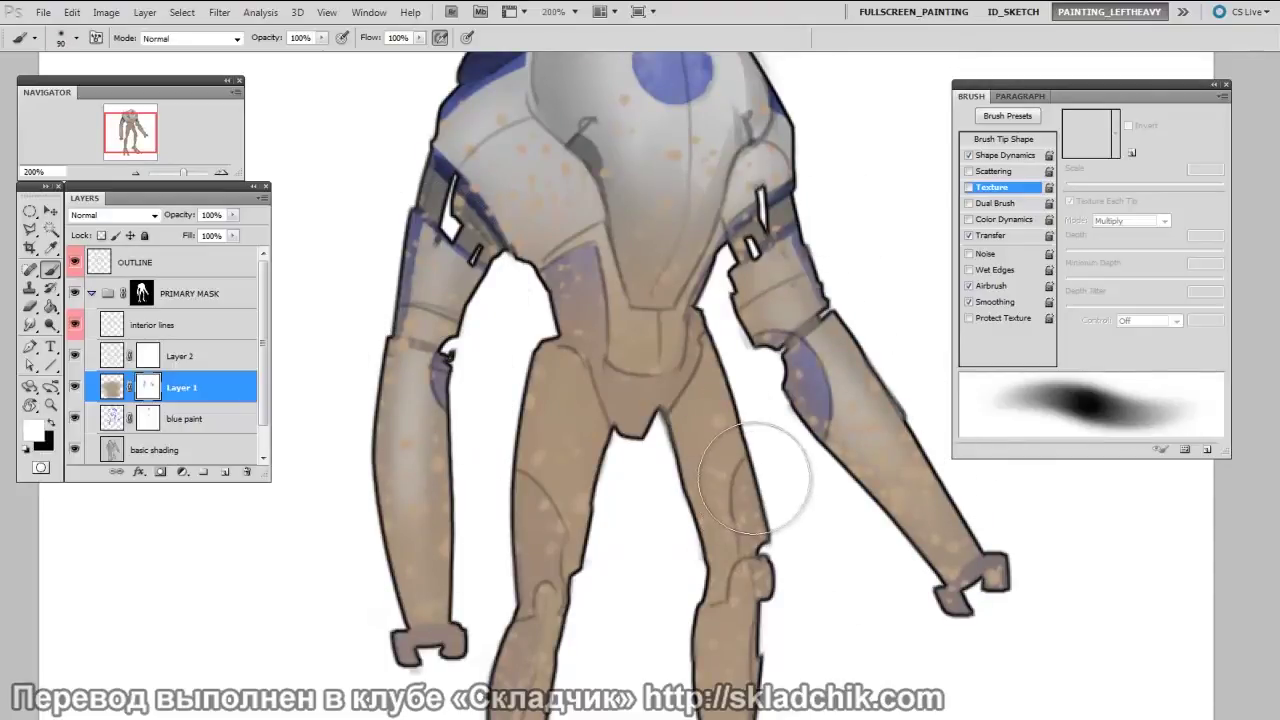
{"action": "key", "text": "bracketleft"}
{"action": "key", "text": "bracketleft"}
{"action": "key", "text": "bracketleft"}
{"action": "key", "text": "bracketleft"}
{"action": "key", "text": "bracketleft"}
{"action": "key", "text": "bracketleft"}
{"action": "key", "text": "bracketleft"}
{"action": "key", "text": "bracketleft"}
{"action": "key", "text": "bracketleft"}
{"action": "key", "text": "bracketleft"}
{"action": "key", "text": "bracketleft"}
{"action": "key", "text": "bracketleft"}
{"action": "key", "text": "bracketright"}
{"action": "key", "text": "bracketright"}
{"action": "key", "text": "bracketright"}
{"action": "key", "text": "bracketright"}
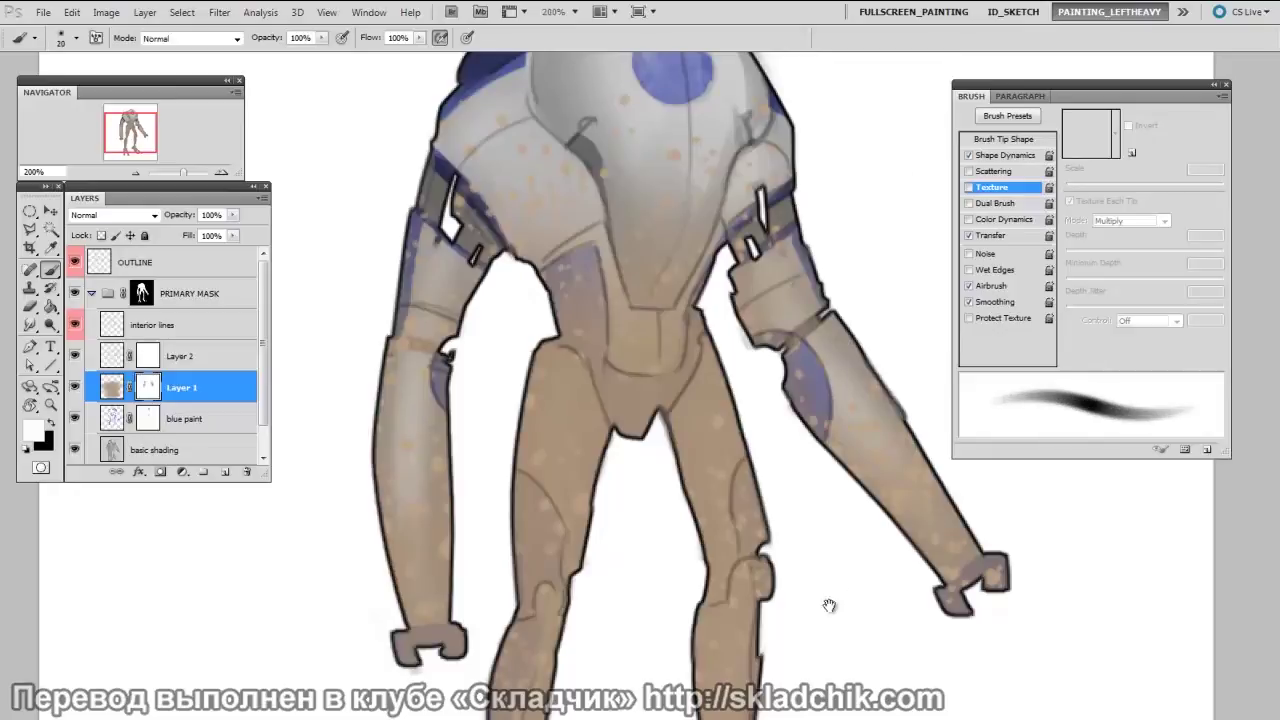
Paint black on Layer 1's mask with a soft brush of about 50 px to thin the brown dirt on the thighs and shins.
{"action": "scroll", "coordinate": [842, 603], "scroll_direction": "down", "scroll_amount": 5}
{"action": "key", "text": "x"}
{"action": "key", "text": "bracketright"}
{"action": "key", "text": "bracketright"}
{"action": "key", "text": "bracketright"}
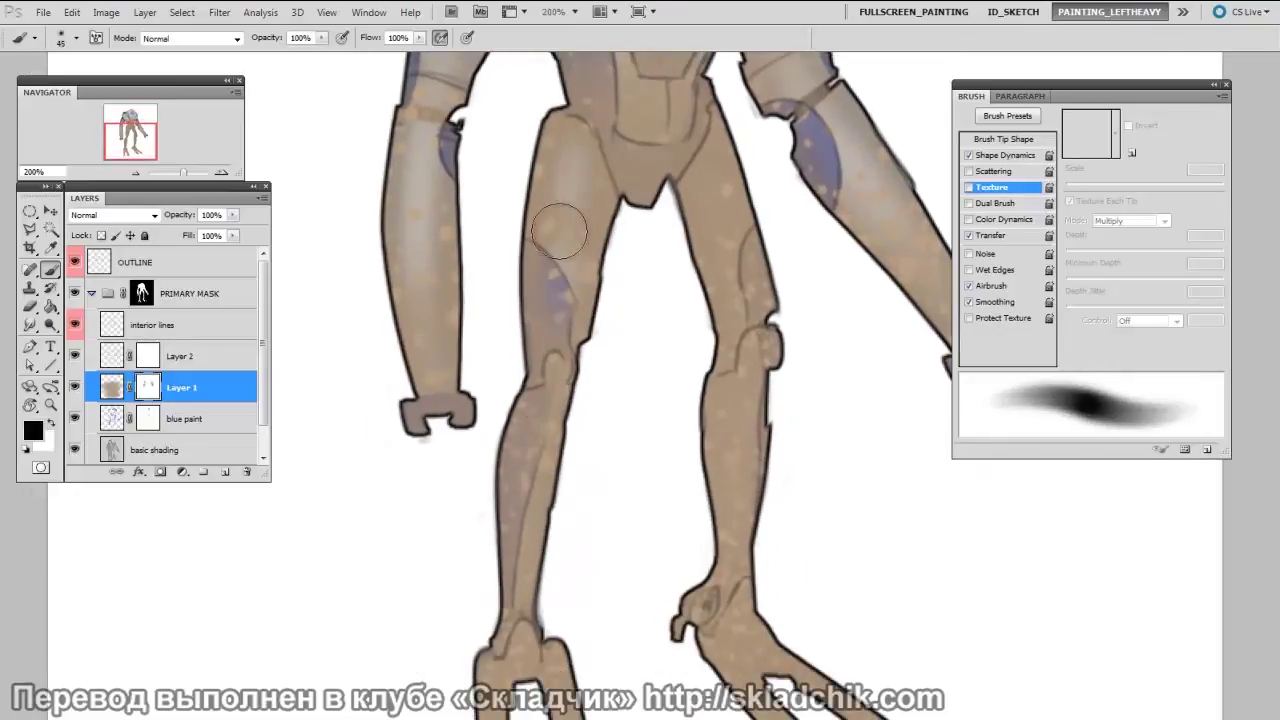
{"action": "key", "text": "bracketright"}
{"action": "key", "text": "bracketright"}
{"action": "key", "text": "bracketright"}
{"action": "scroll", "coordinate": [740, 260], "scroll_direction": "down", "scroll_amount": 3}
{"action": "key", "text": "bracketleft"}
{"action": "key", "text": "bracketleft"}
{"action": "left_click_drag", "start_coordinate": [738, 250], "coordinate": [725, 405]}
{"action": "left_click_drag", "start_coordinate": [532, 298], "coordinate": [510, 460]}
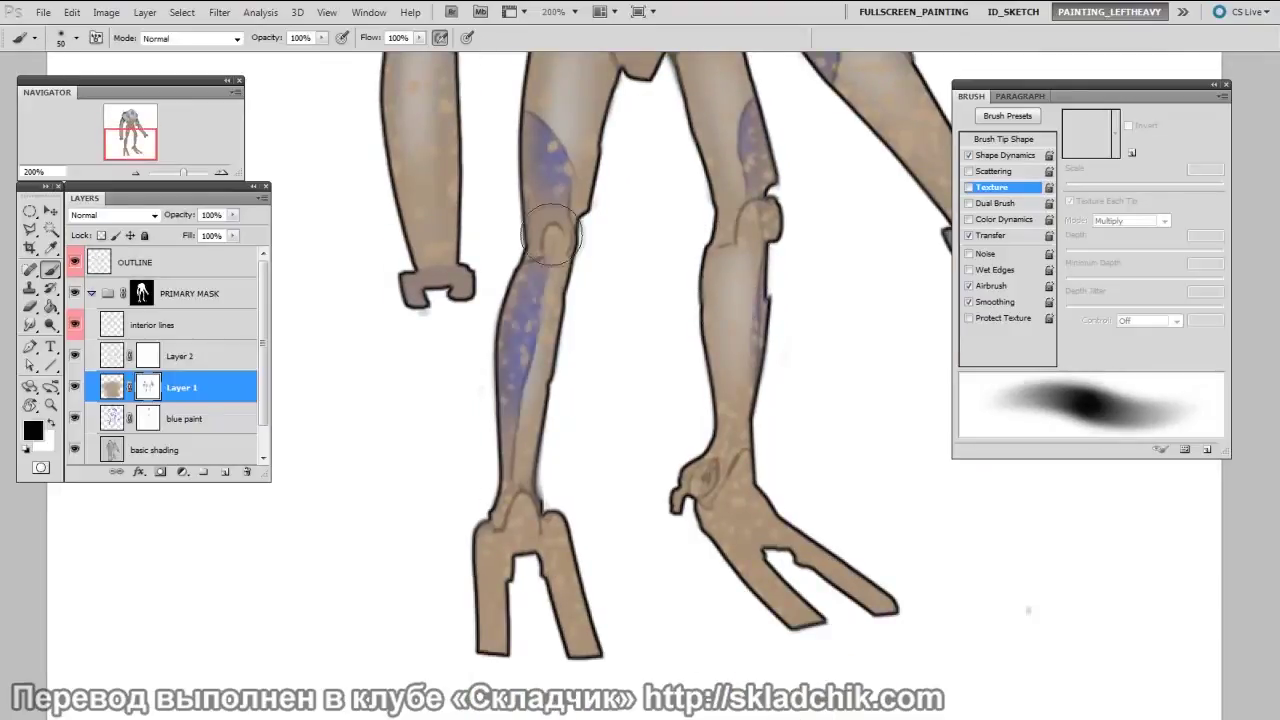
Thin the brown dirt over the waist and lower torso by painting black on Layer 1's mask with 80 and 60 px brushes.
{"action": "scroll", "coordinate": [843, 429], "scroll_direction": "up", "scroll_amount": 2}
{"action": "scroll", "coordinate": [757, 249], "scroll_direction": "up", "scroll_amount": 4}
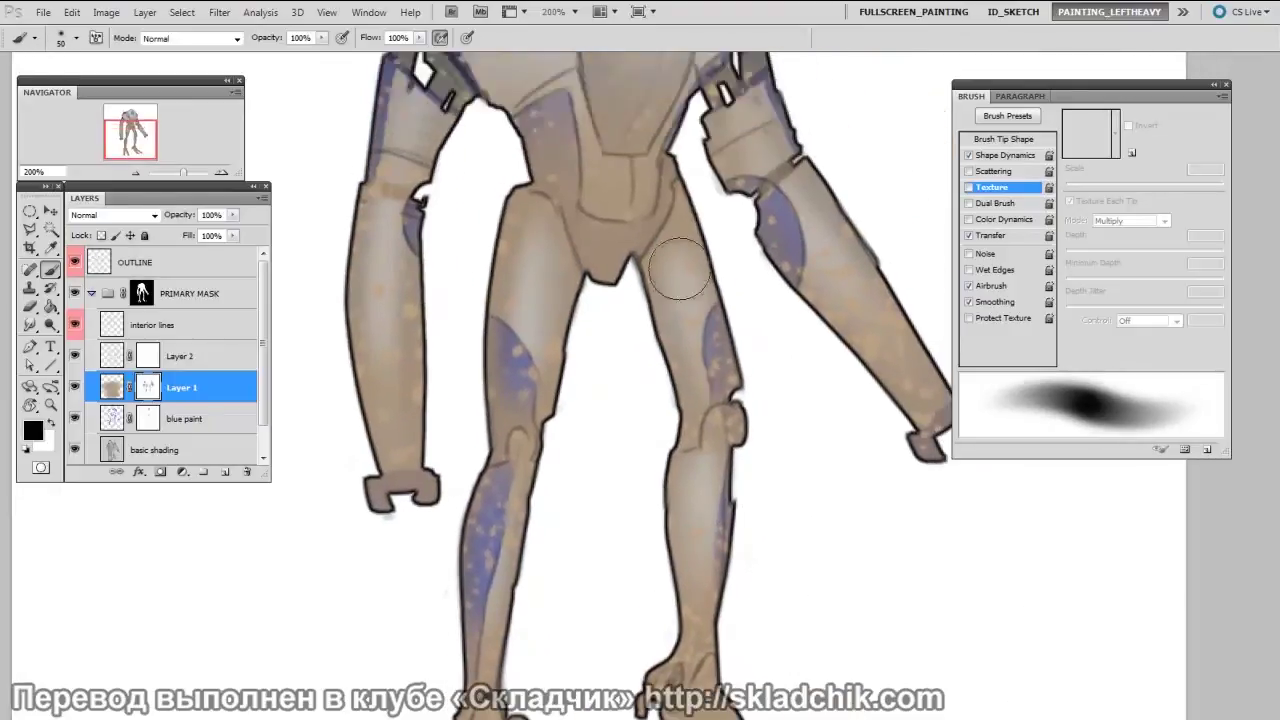
{"action": "scroll", "coordinate": [686, 296], "scroll_direction": "up", "scroll_amount": 3}
{"action": "key", "text": "bracketright"}
{"action": "key", "text": "bracketright"}
{"action": "key", "text": "bracketright"}
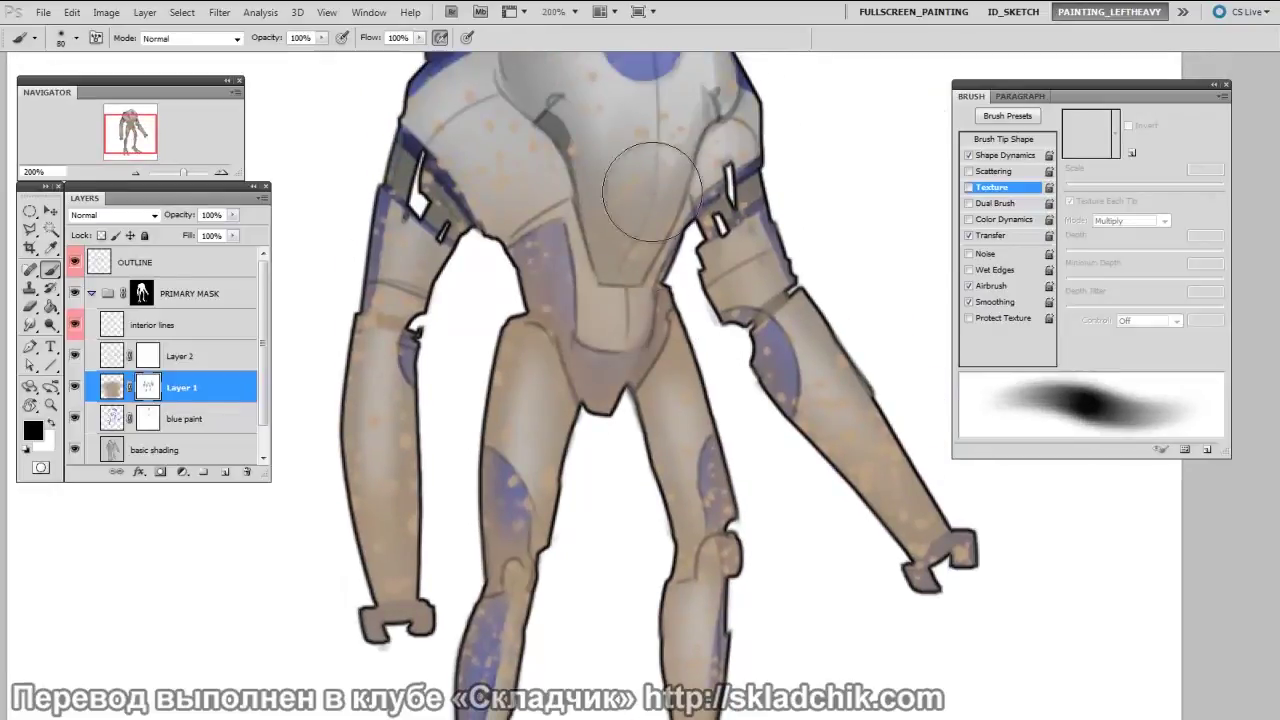
{"action": "scroll", "coordinate": [812, 450], "scroll_direction": "down", "scroll_amount": 1}
{"action": "key", "text": "bracketleft"}
{"action": "key", "text": "bracketleft"}
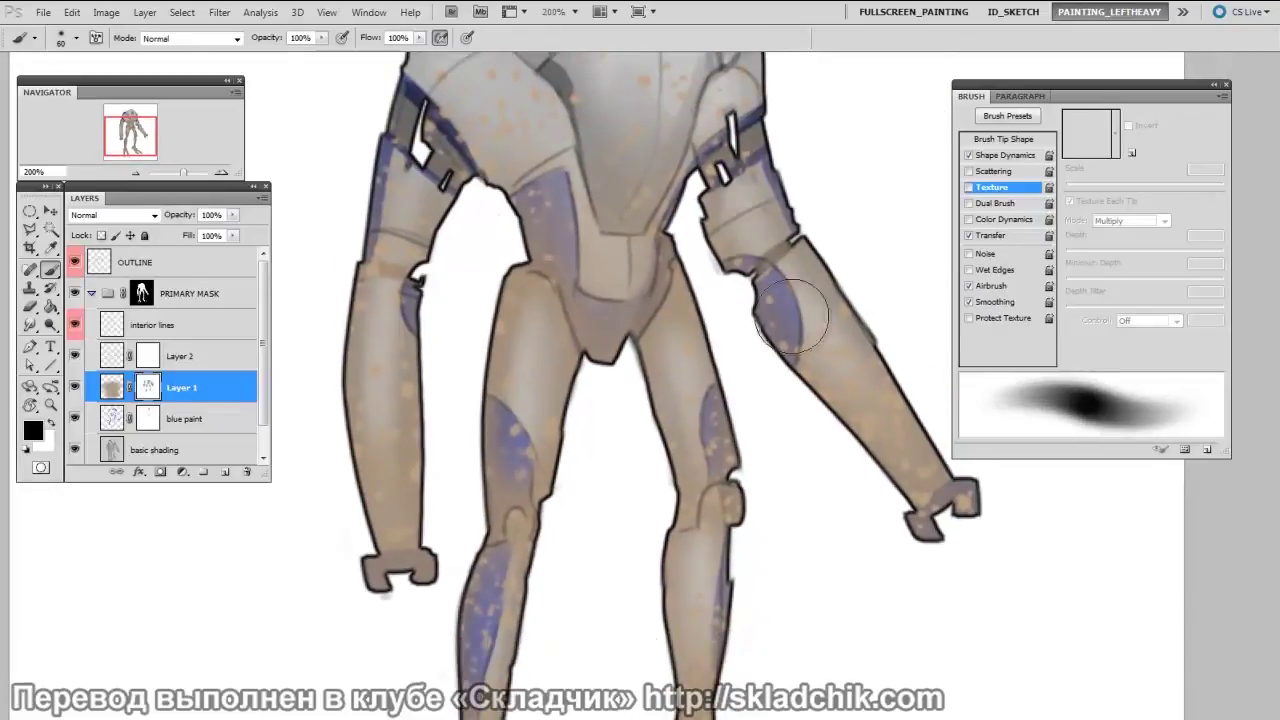
{"action": "key", "text": "ctrl+minus"}
{"action": "left_click_drag", "start_coordinate": [819, 308], "coordinate": [812, 296]}
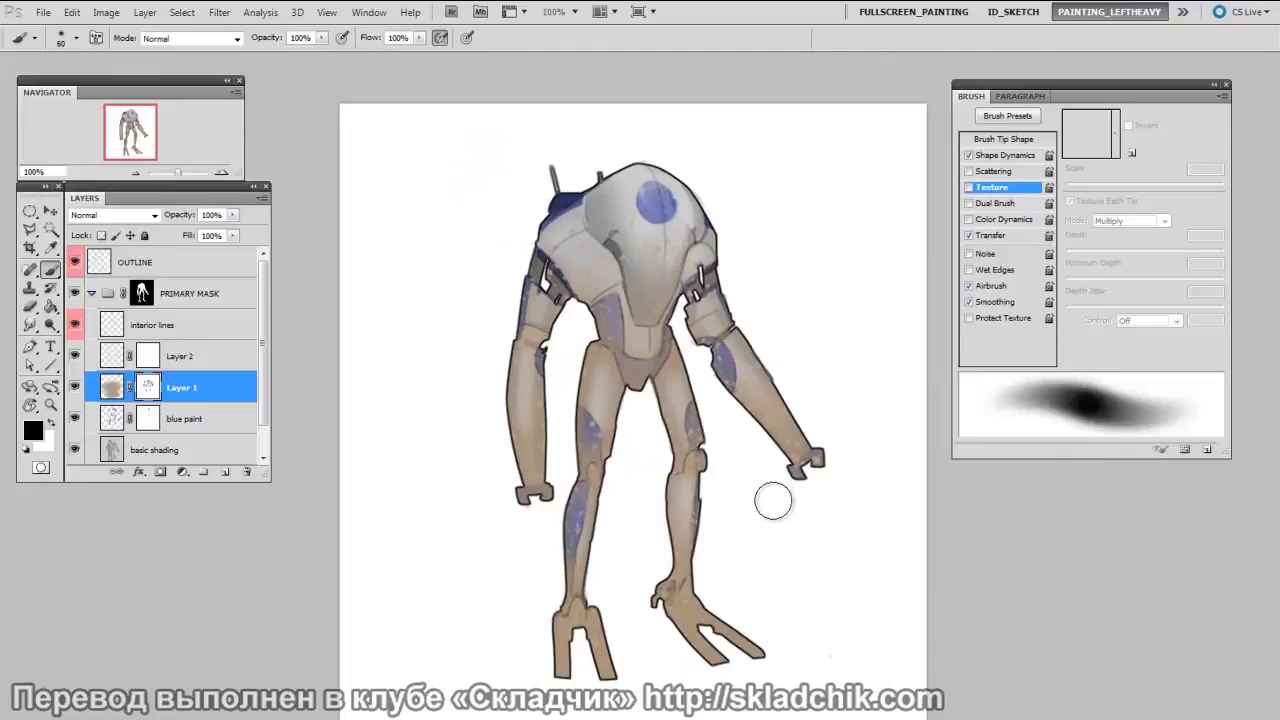
{"action": "left_click_drag", "start_coordinate": [803, 488], "coordinate": [807, 469]}
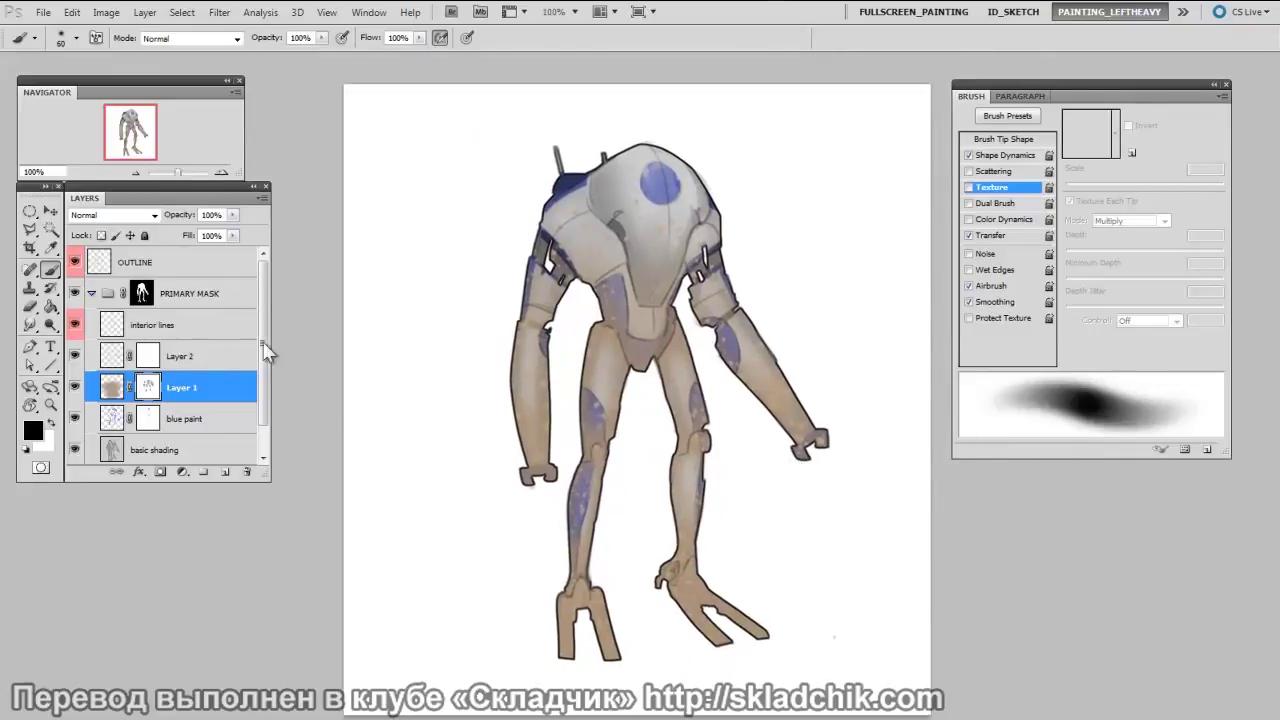
Target Layer 2's mask and paint black with an enlarged soft brush to fade the speckles on the chest and torso.
{"action": "left_click", "coordinate": [158, 358]}
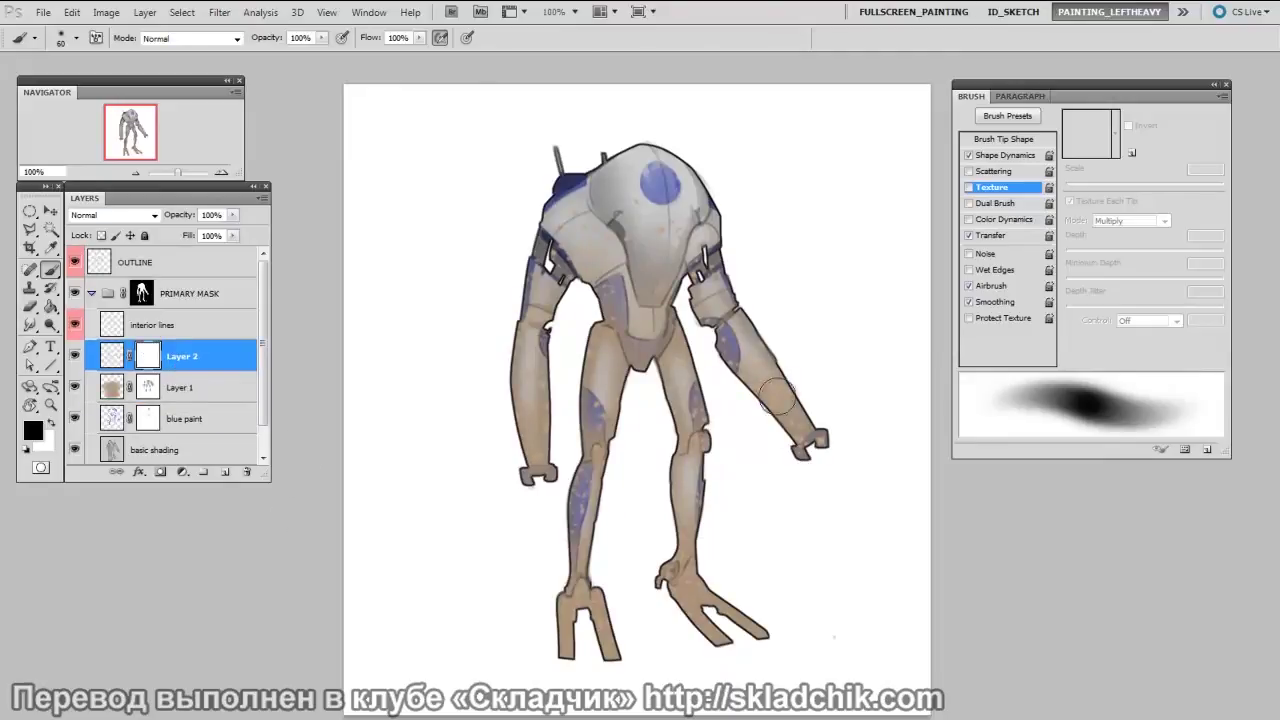
{"action": "key", "text": "ctrl+plus"}
{"action": "key", "text": "ctrl+plus"}
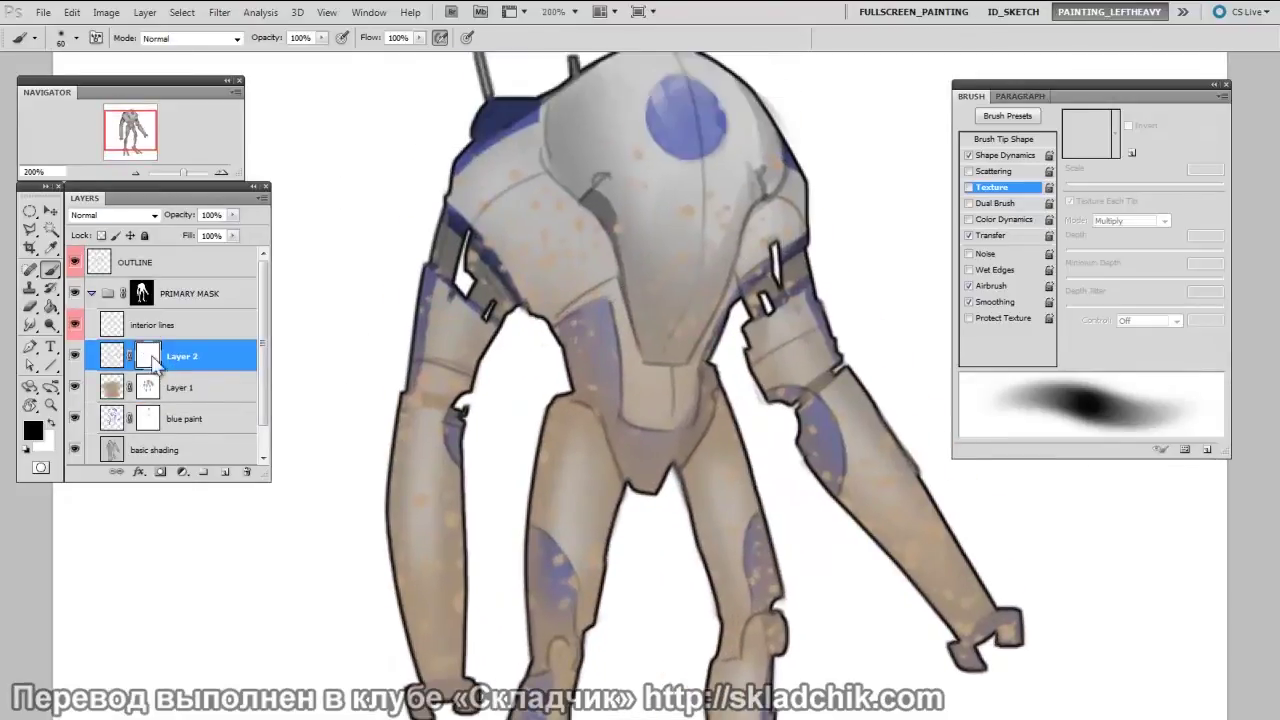
{"action": "key", "text": "]"}
{"action": "key", "text": "]"}
{"action": "mouse_move", "coordinate": [552, 255]}
{"action": "left_mouse_down"}
{"action": "mouse_move", "coordinate": [513, 190]}
{"action": "mouse_move", "coordinate": [610, 272]}
{"action": "mouse_move", "coordinate": [579, 270]}
{"action": "mouse_move", "coordinate": [663, 223]}
{"action": "mouse_move", "coordinate": [698, 300]}
{"action": "left_mouse_up"}
{"action": "key", "text": "["}
{"action": "left_click_drag", "start_coordinate": [722, 154], "coordinate": [732, 238]}
{"action": "key", "text": "]"}
{"action": "key", "text": "]"}
{"action": "key", "text": "]"}
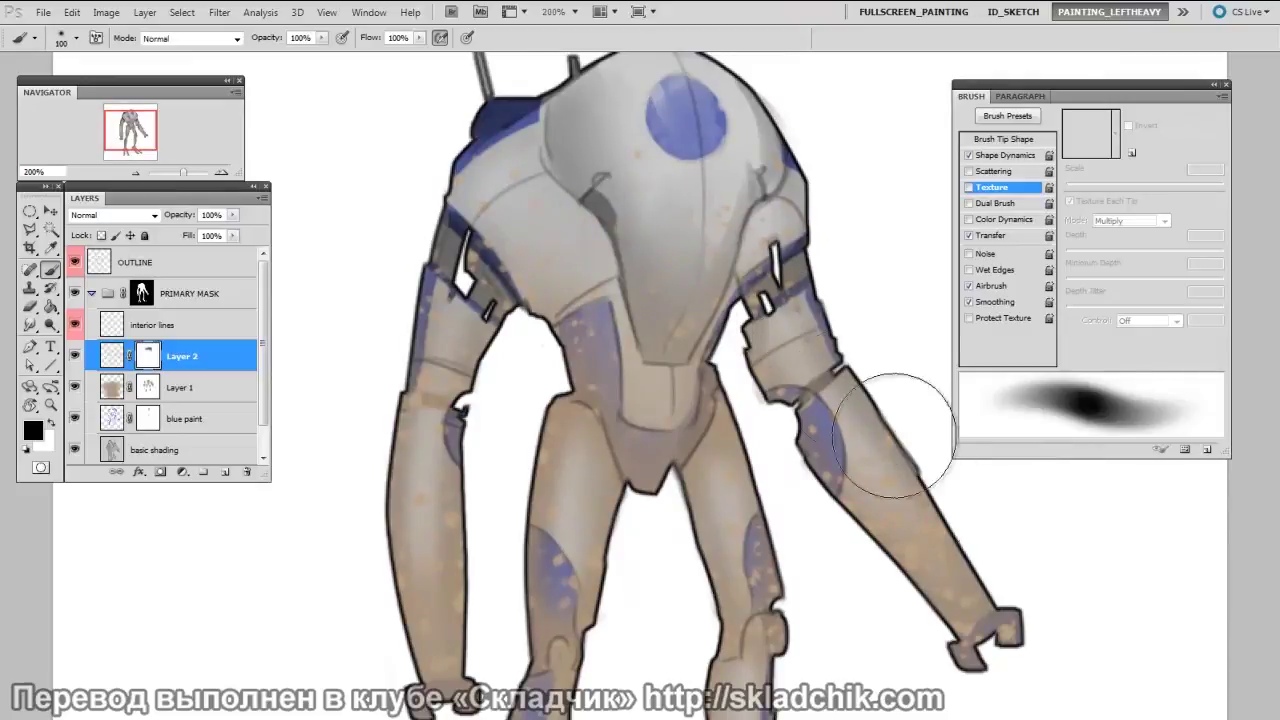
Fade the speckles over the shoulders, arms and upper legs on Layer 2's mask, varying the soft black brush up to 150 px.
{"action": "left_click_drag", "start_coordinate": [882, 420], "coordinate": [847, 422]}
{"action": "left_click_drag", "start_coordinate": [733, 346], "coordinate": [815, 325]}
{"action": "key", "text": "bracketleft"}
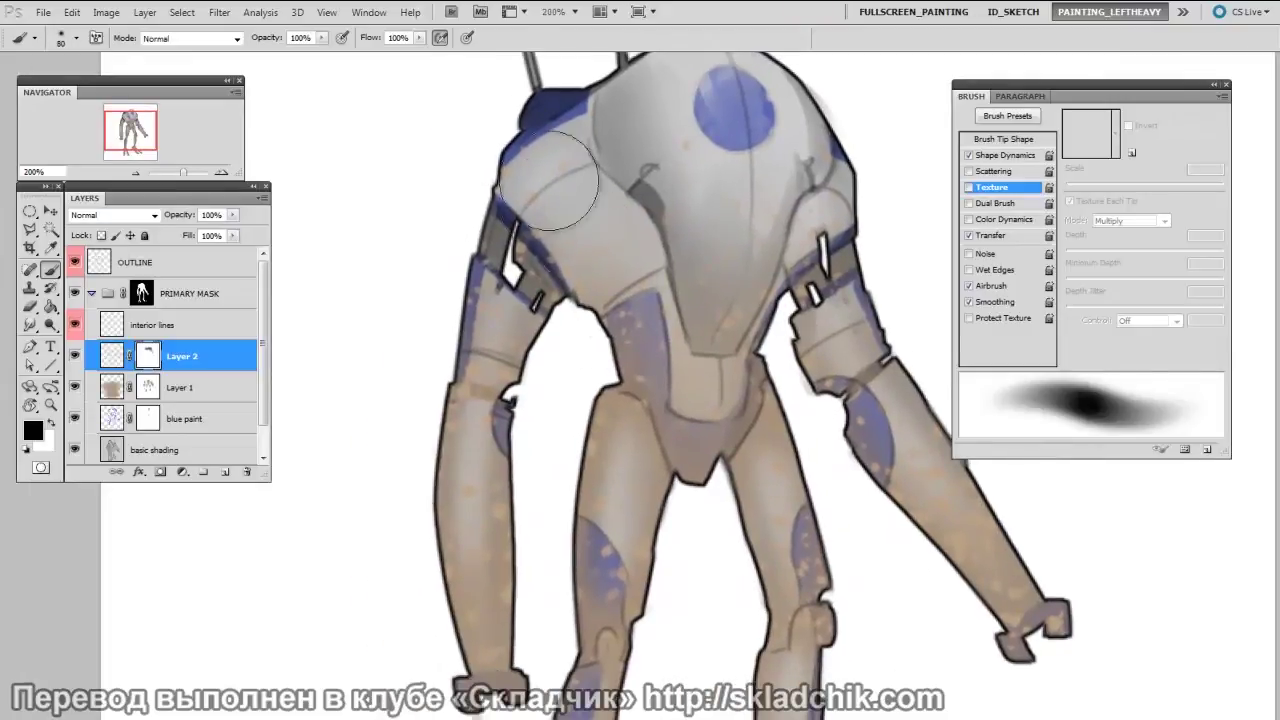
{"action": "key", "text": "]"}
{"action": "mouse_move", "coordinate": [630, 301]}
{"action": "left_mouse_down"}
{"action": "mouse_move", "coordinate": [861, 372]}
{"action": "mouse_move", "coordinate": [754, 350]}
{"action": "mouse_move", "coordinate": [568, 237]}
{"action": "left_mouse_up"}
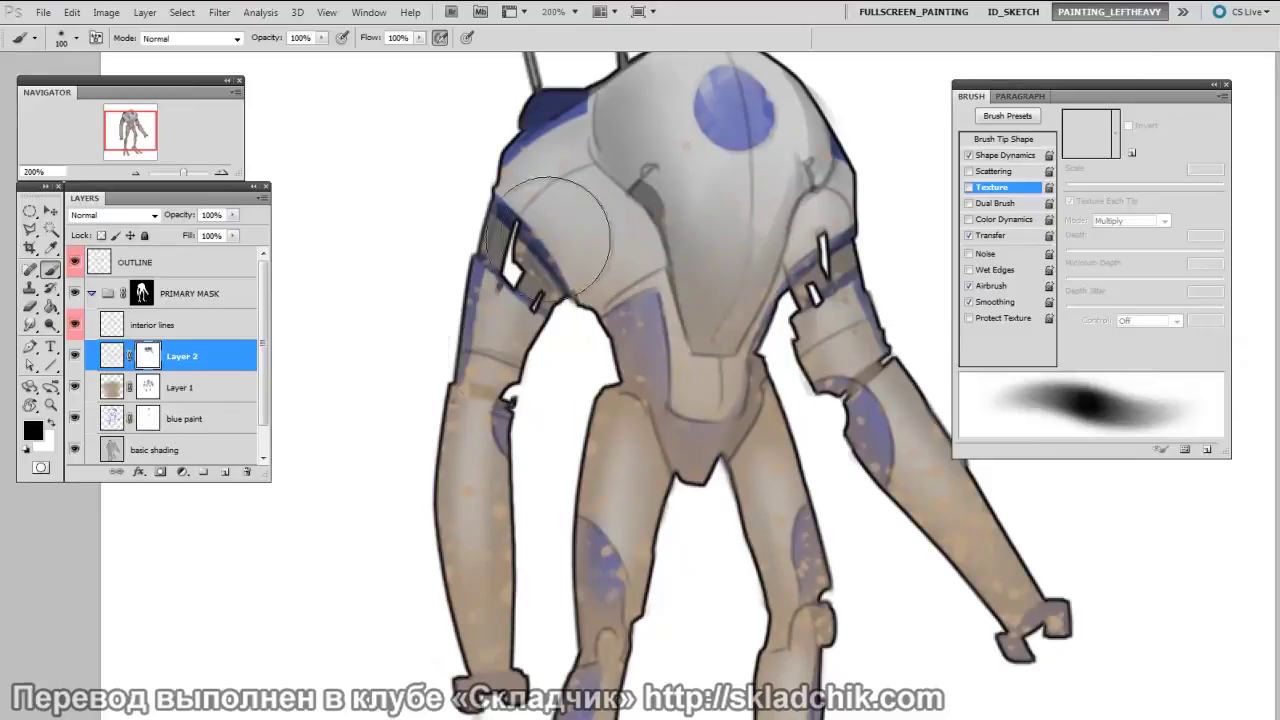
{"action": "left_click_drag", "start_coordinate": [790, 255], "coordinate": [623, 270]}
{"action": "key", "text": "bracketleft"}
{"action": "key", "text": "bracketleft"}
{"action": "left_click_drag", "start_coordinate": [502, 415], "coordinate": [621, 269]}
{"action": "key", "text": "bracketright"}
{"action": "left_click_drag", "start_coordinate": [752, 308], "coordinate": [785, 478]}
{"action": "key", "text": "ctrl+minus"}
{"action": "key", "text": "ctrl+minus"}
{"action": "key", "text": "bracketright"}
{"action": "key", "text": "bracketright"}
{"action": "key", "text": "bracketright"}
{"action": "key", "text": "bracketright"}
{"action": "key", "text": "bracketleft"}
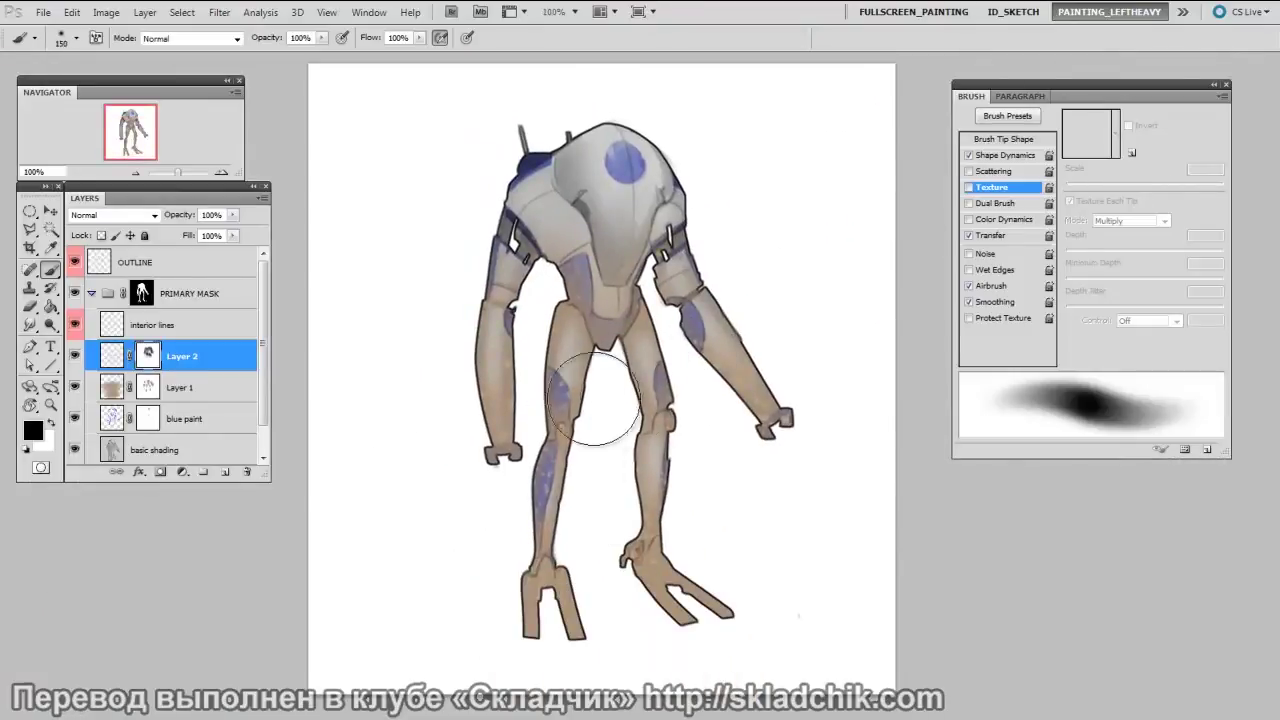
Target Layer 1's mask and paint white with a 125 px soft brush to restore brown dirt on the lower legs and feet.
{"action": "key", "text": "ctrl+plus"}
{"action": "left_click_drag", "start_coordinate": [799, 526], "coordinate": [800, 238]}
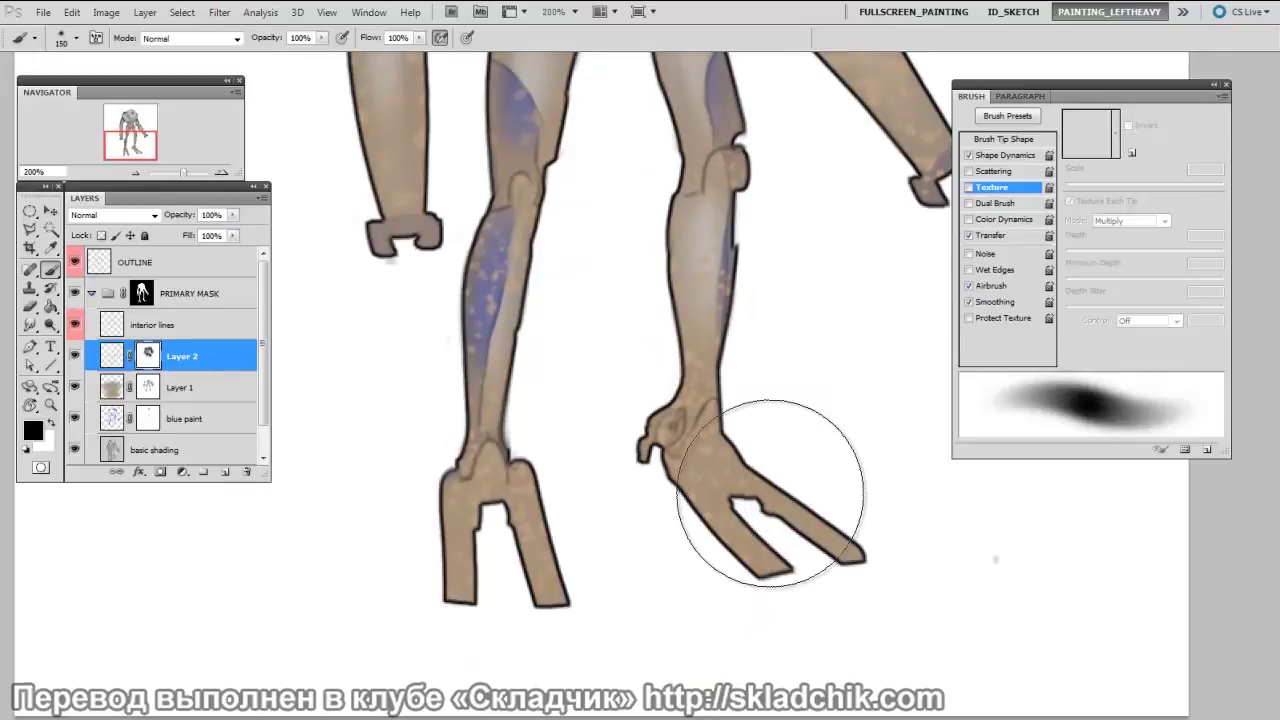
{"action": "left_click", "coordinate": [157, 387]}
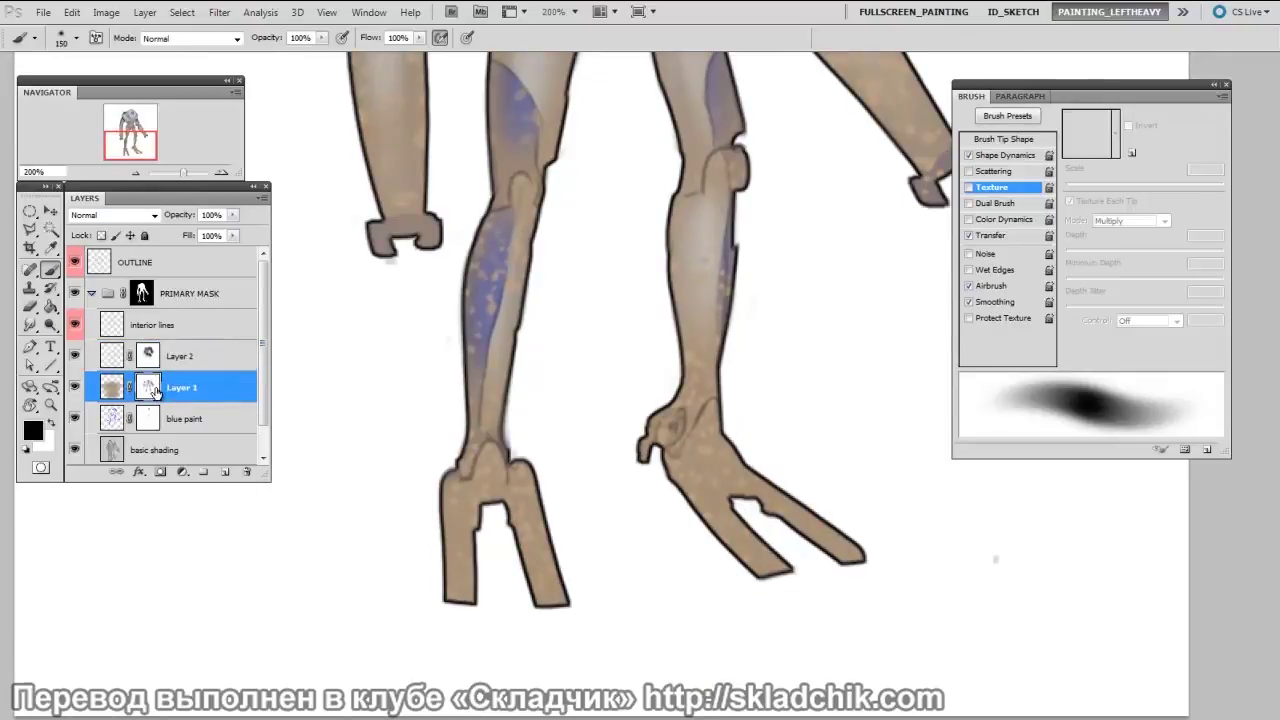
{"action": "key", "text": "x"}
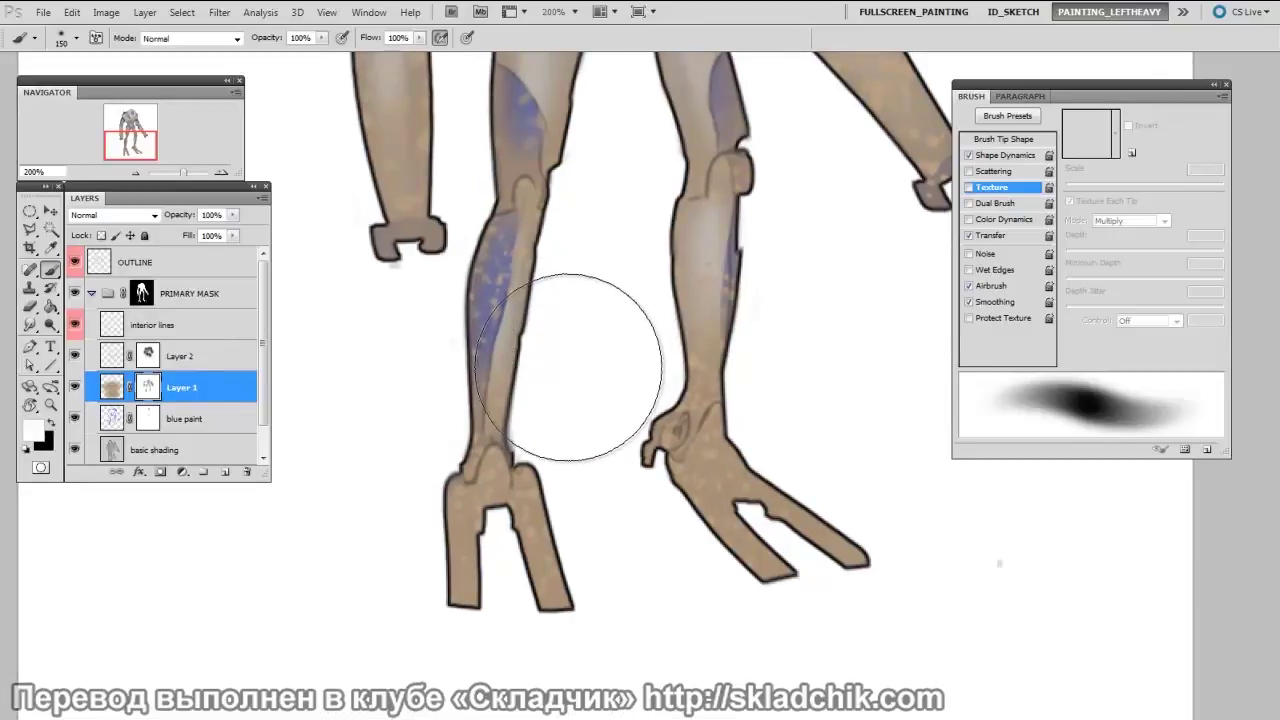
{"action": "key", "text": "bracketleft"}
{"action": "key", "text": "bracketleft"}
{"action": "right_click", "coordinate": [528, 484]}
{"action": "mouse_move", "coordinate": [583, 354]}
{"action": "left_mouse_down"}
{"action": "mouse_move", "coordinate": [599, 396]}
{"action": "mouse_move", "coordinate": [583, 275]}
{"action": "left_mouse_up"}
{"action": "key", "text": "bracketright"}
{"action": "mouse_move", "coordinate": [511, 340]}
{"action": "left_mouse_down"}
{"action": "mouse_move", "coordinate": [542, 202]}
{"action": "mouse_move", "coordinate": [509, 497]}
{"action": "left_mouse_up"}
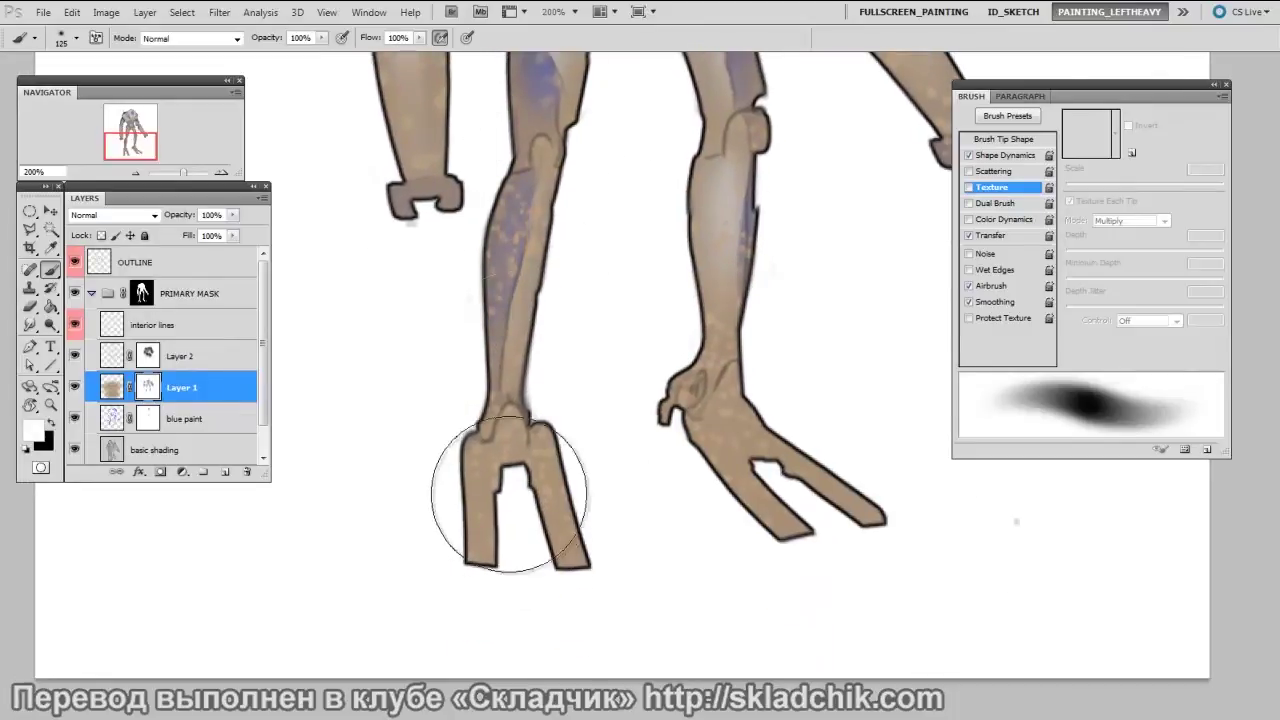
{"action": "left_click_drag", "start_coordinate": [702, 382], "coordinate": [678, 482]}
Paint white on Layer 1's mask with a 100 px brush to bring the dirt back around the knees and lower thighs.
{"action": "key", "text": "bracketleft"}
{"action": "key", "text": "bracketleft"}
{"action": "key", "text": "bracketleft"}
{"action": "scroll", "coordinate": [766, 277], "scroll_direction": "up", "scroll_amount": 3}
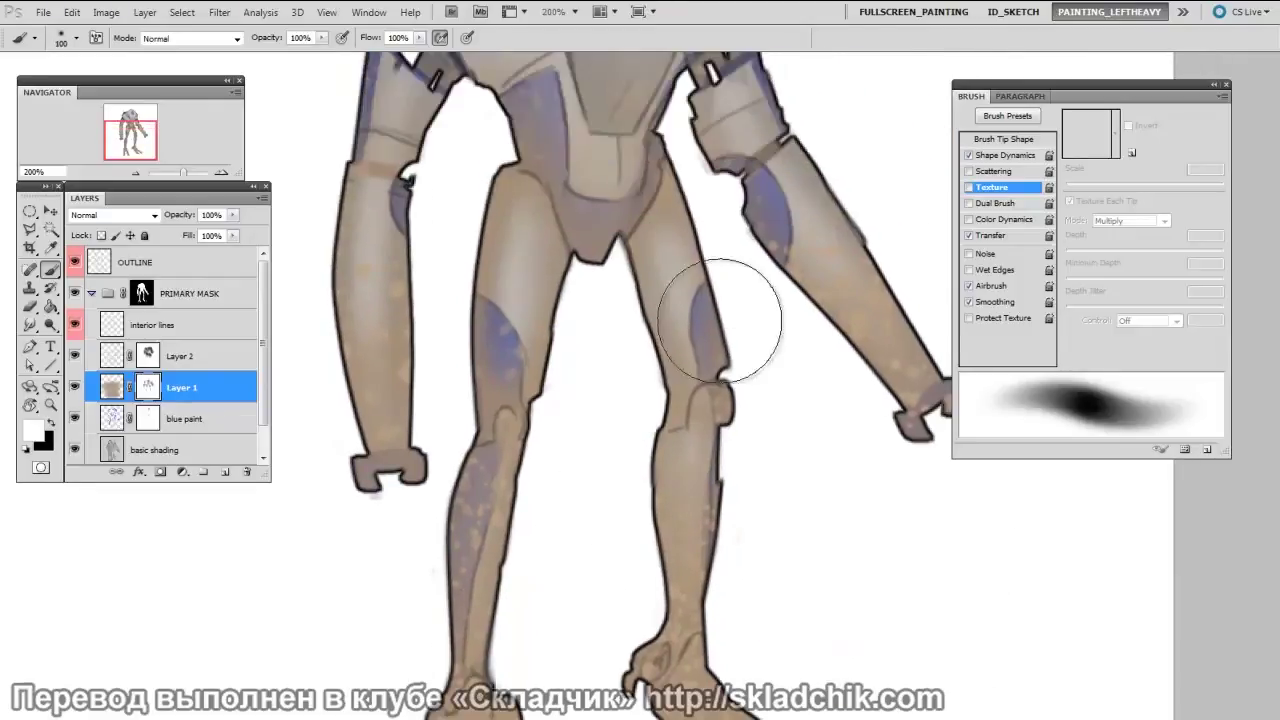
{"action": "key", "text": "bracketright"}
{"action": "mouse_move", "coordinate": [566, 325]}
{"action": "left_mouse_down"}
{"action": "mouse_move", "coordinate": [480, 438]}
{"action": "mouse_move", "coordinate": [543, 404]}
{"action": "mouse_move", "coordinate": [517, 307]}
{"action": "mouse_move", "coordinate": [491, 437]}
{"action": "left_mouse_up"}
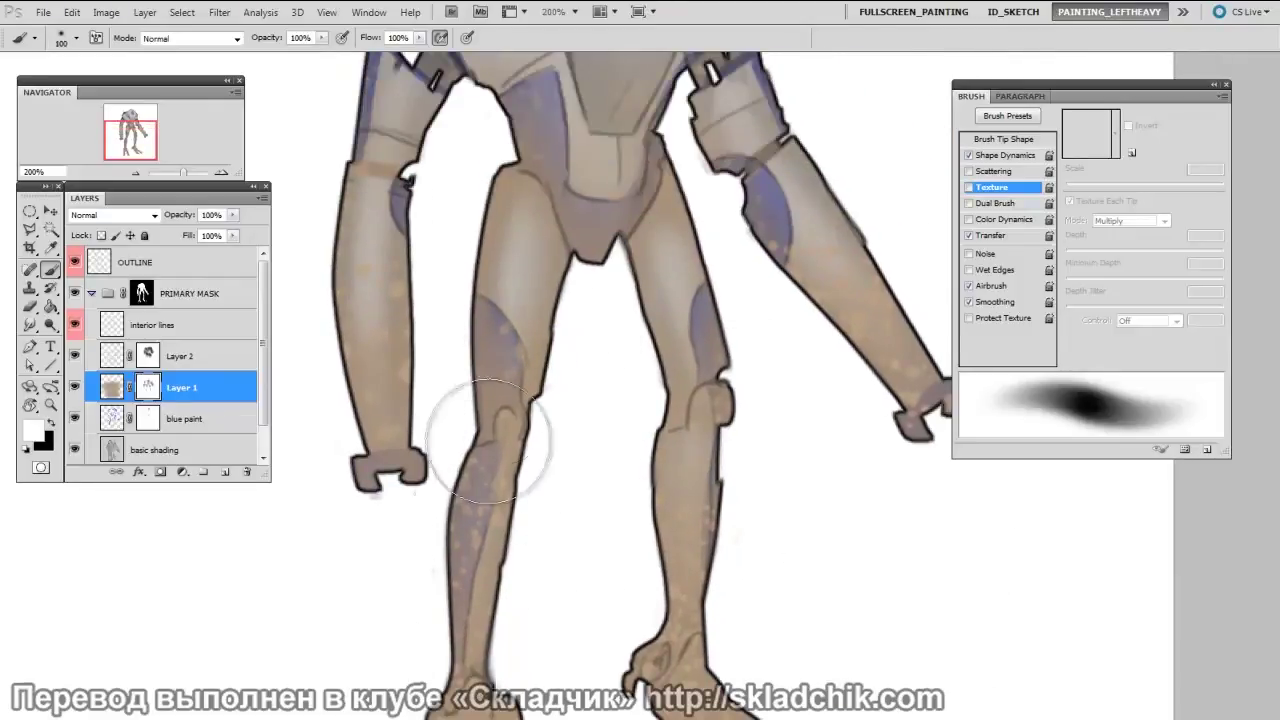
Switch to black and enlarge the soft brush to clear the brown dirt from the torso and upper arms on Layer 1's mask.
{"action": "scroll", "coordinate": [690, 480], "scroll_direction": "up", "scroll_amount": 2}
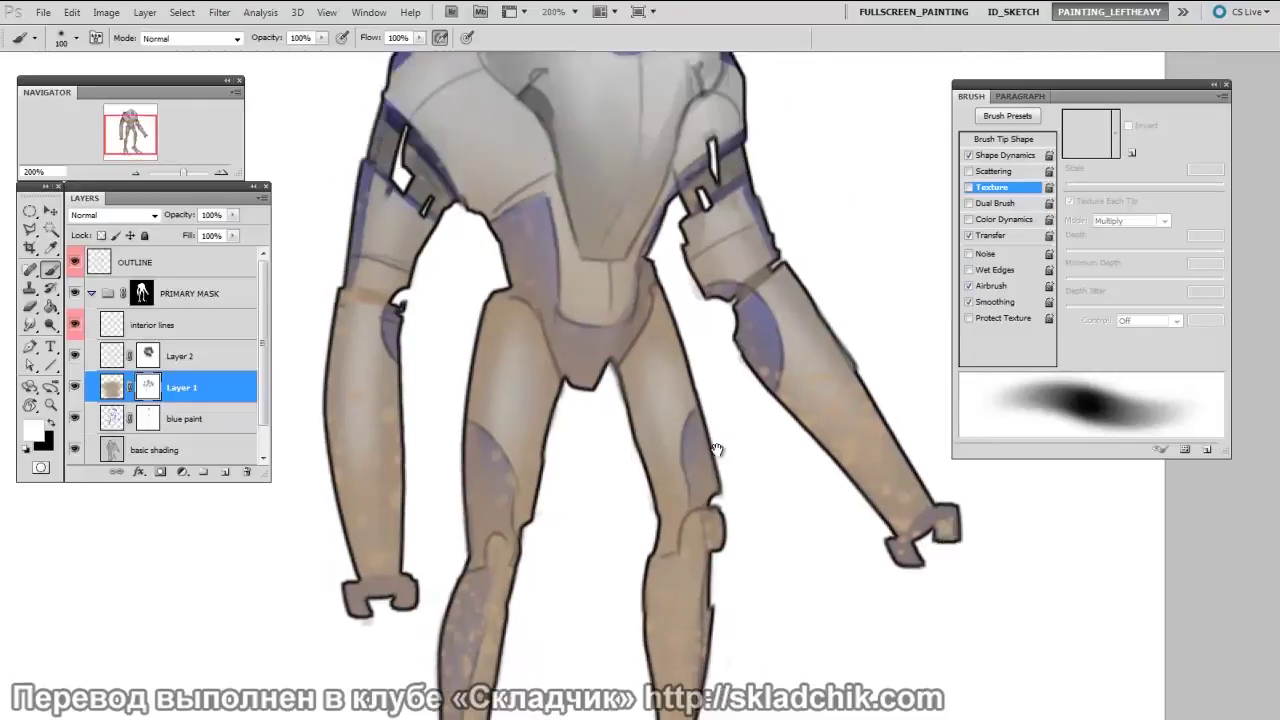
{"action": "scroll", "coordinate": [727, 430], "scroll_direction": "up", "scroll_amount": 1}
{"action": "key", "text": "x"}
{"action": "key", "text": "bracketright"}
{"action": "key", "text": "bracketright"}
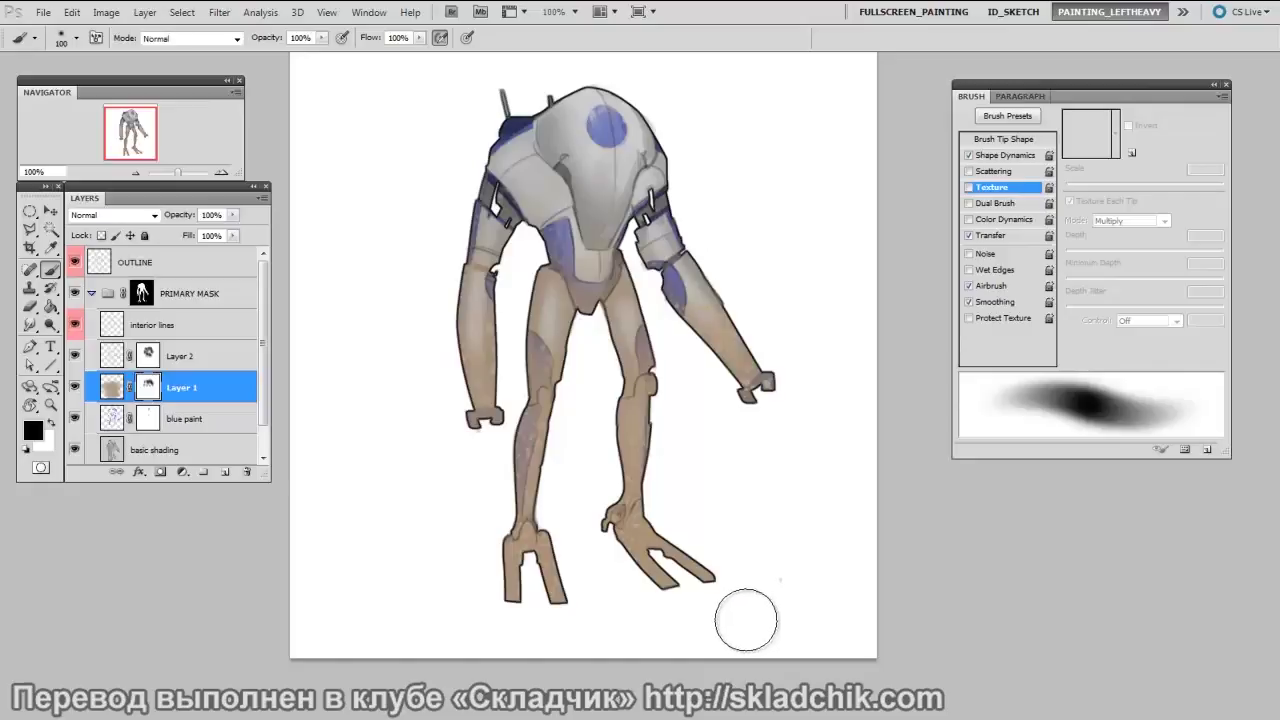
Recolor the blue paint layer green with a Hue/Saturation adjustment, setting Hue to -114.
{"action": "left_click", "coordinate": [116, 419]}
{"action": "key", "text": "ctrl+u"}
{"action": "left_click_drag", "start_coordinate": [992, 558], "coordinate": [968, 293]}
{"action": "mouse_move", "coordinate": [933, 390]}
{"action": "left_mouse_down"}
{"action": "mouse_move", "coordinate": [885, 392]}
{"action": "mouse_move", "coordinate": [1005, 398]}
{"action": "mouse_move", "coordinate": [876, 389]}
{"action": "left_mouse_up"}
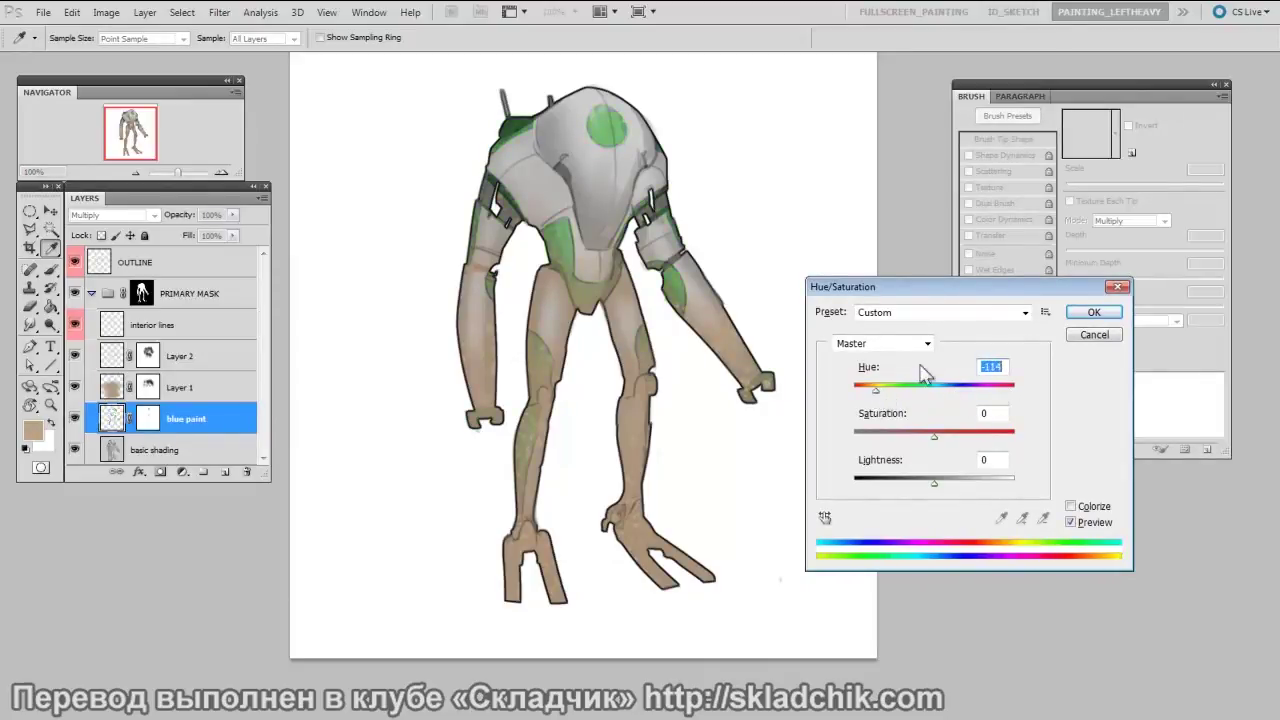
{"action": "left_click", "coordinate": [1090, 314]}
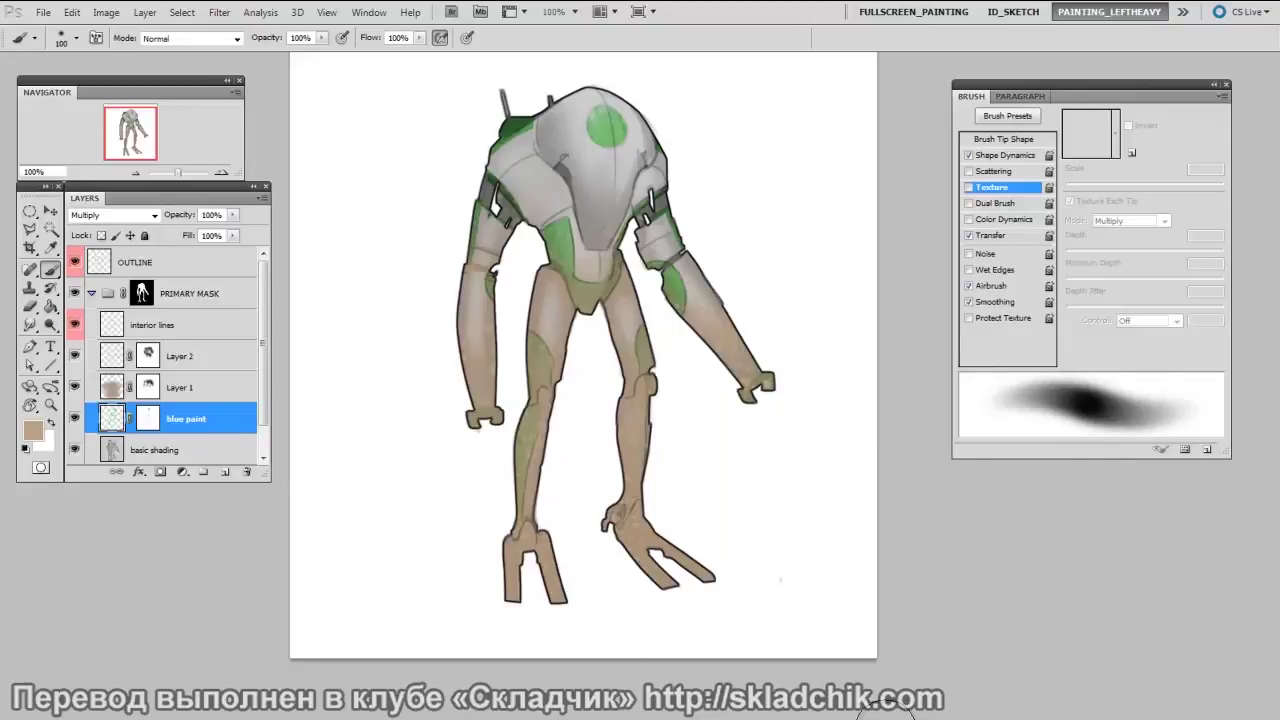